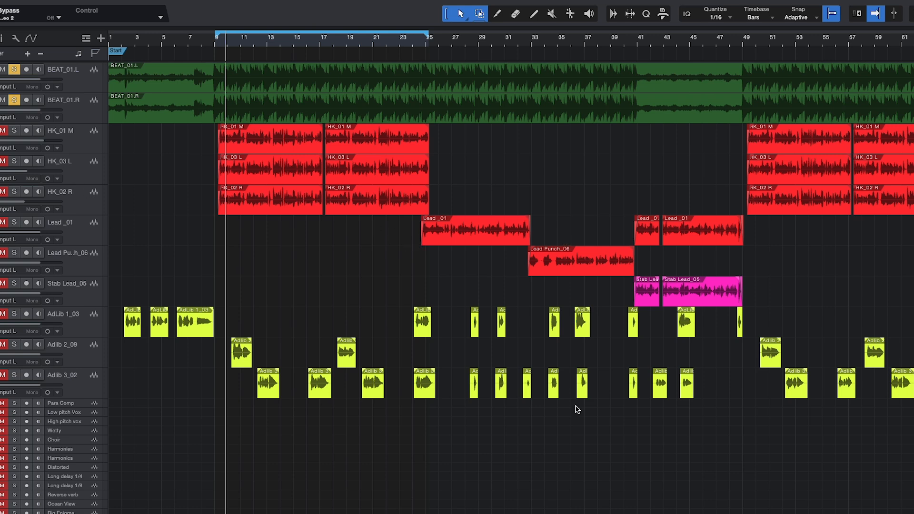
Audition the song from just after bar 9, once as the full mix with the beat unsoloed and once with BEAT_01.L and BEAT_01.R soloed
key("s")
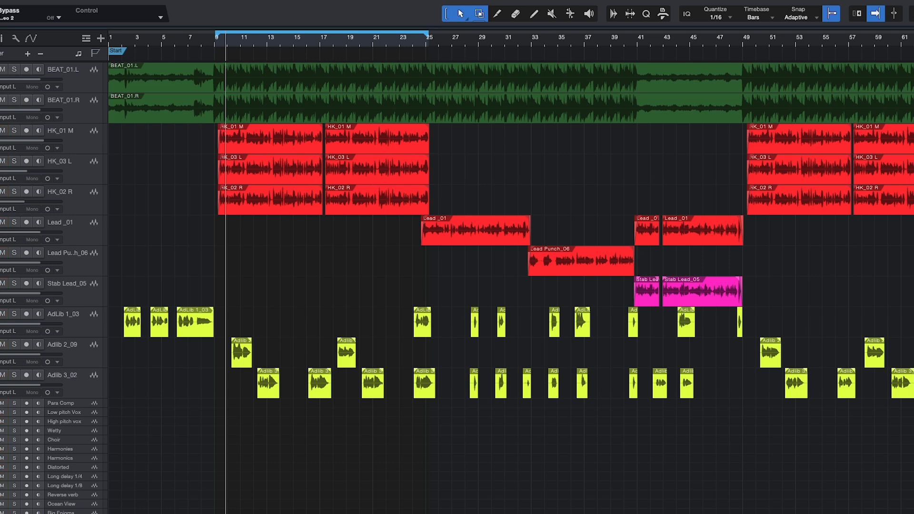
key("space")
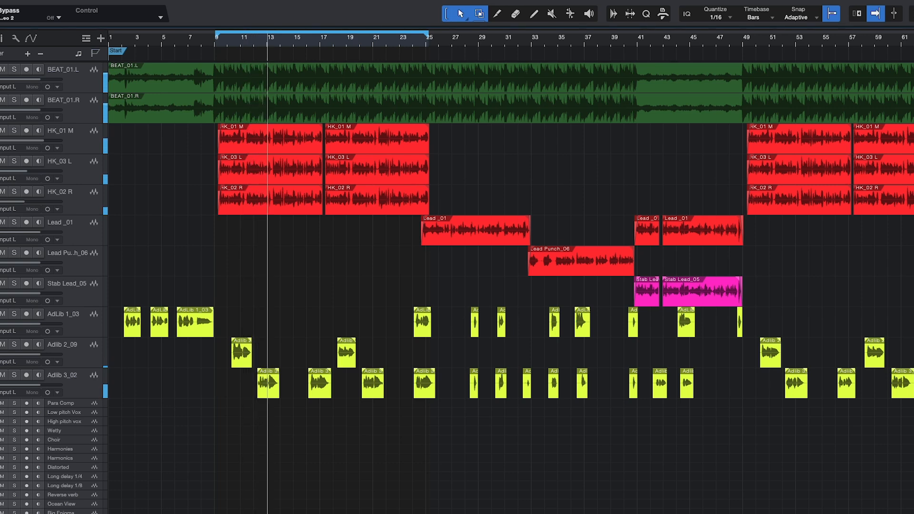
key("space")
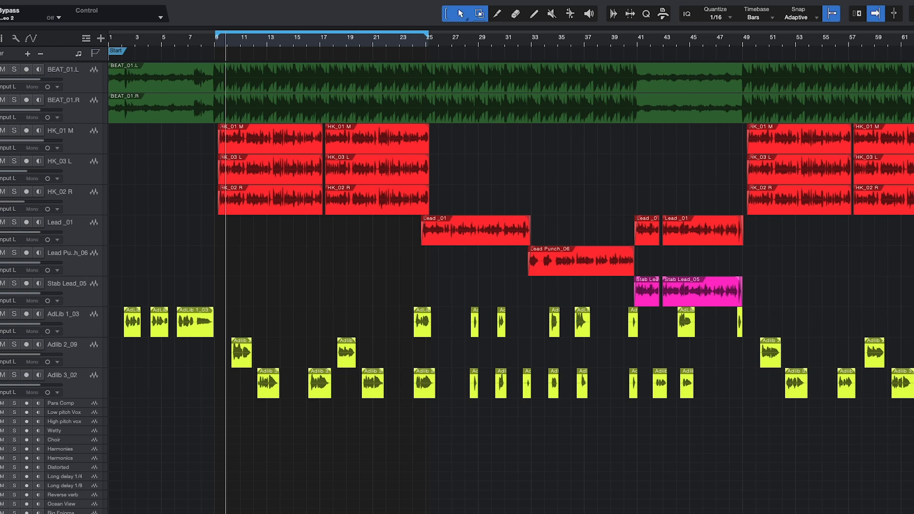
key("s")
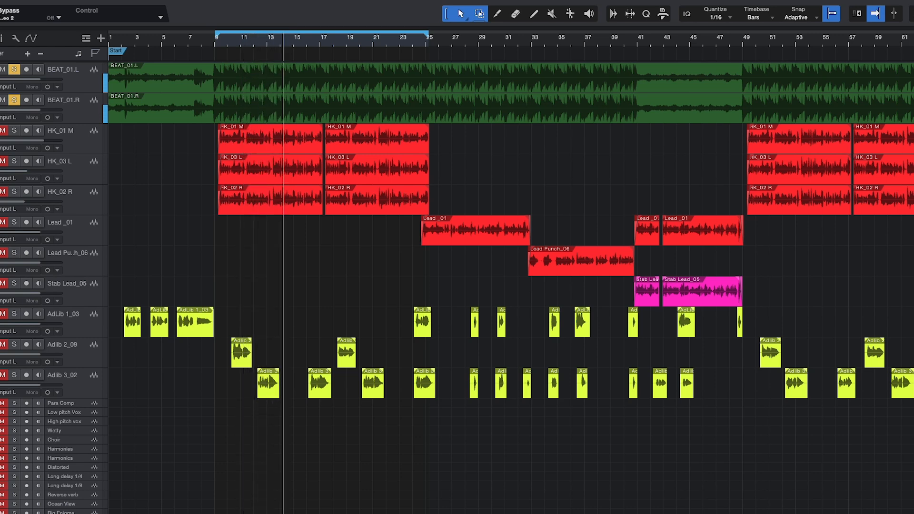
key("space")
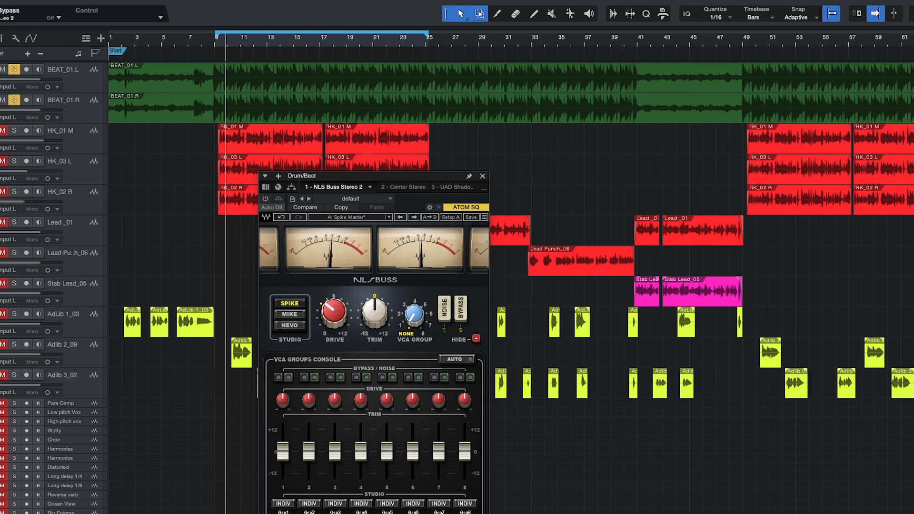
Switch the Drum/Beat channel's NLS Buss Stereo 2 to the NEVO console and lower its Drive to about 0.4
left_click_drag(393, 180, 507, 146)
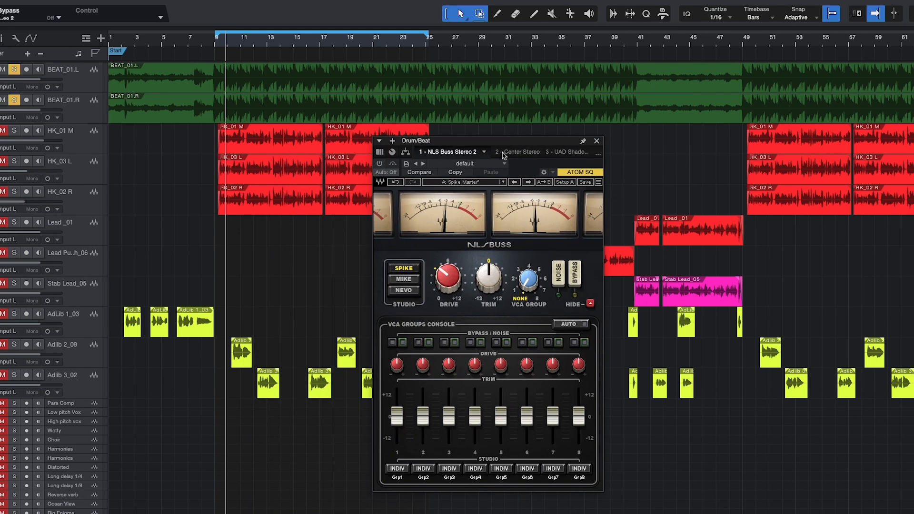
left_click(405, 291)
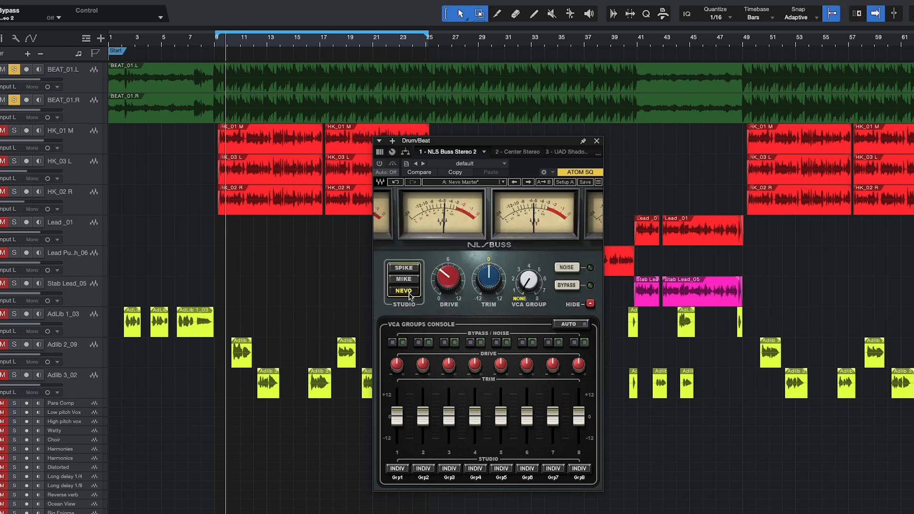
left_click_drag(446, 277, 447, 290)
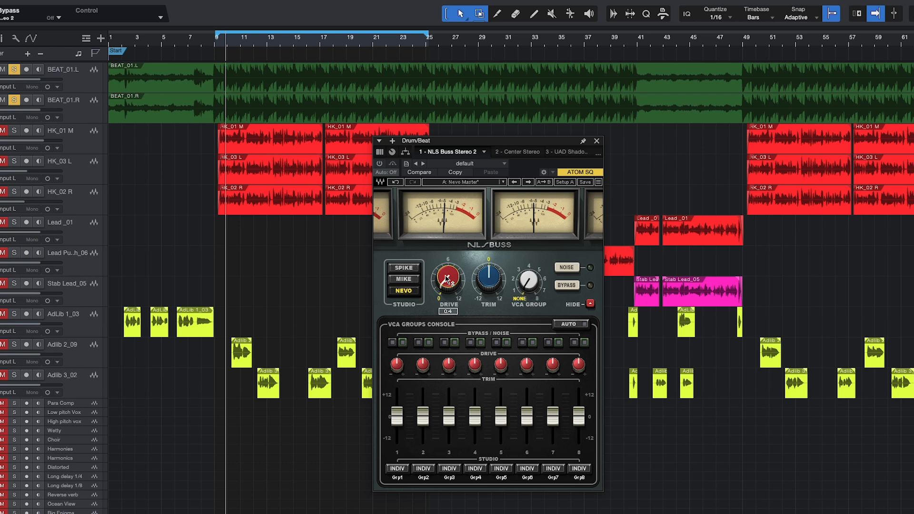
Activate NLS Buss Stereo 2 and raise its Drive to about 3.6 while the beat plays
left_click(380, 164)
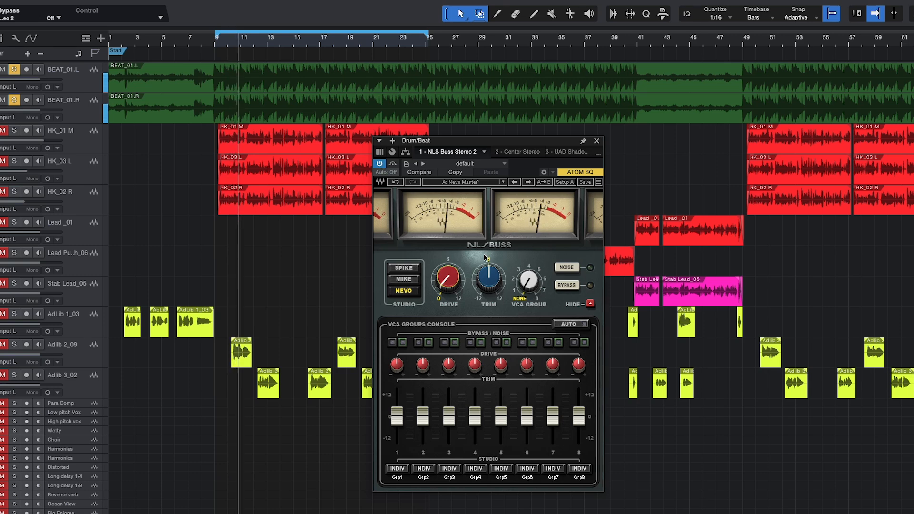
left_click_drag(444, 282, 444, 260)
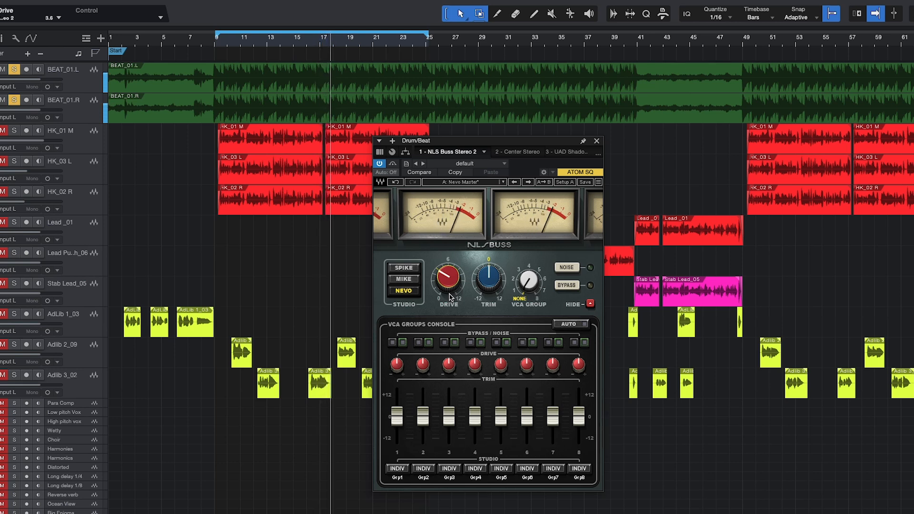
key("space")
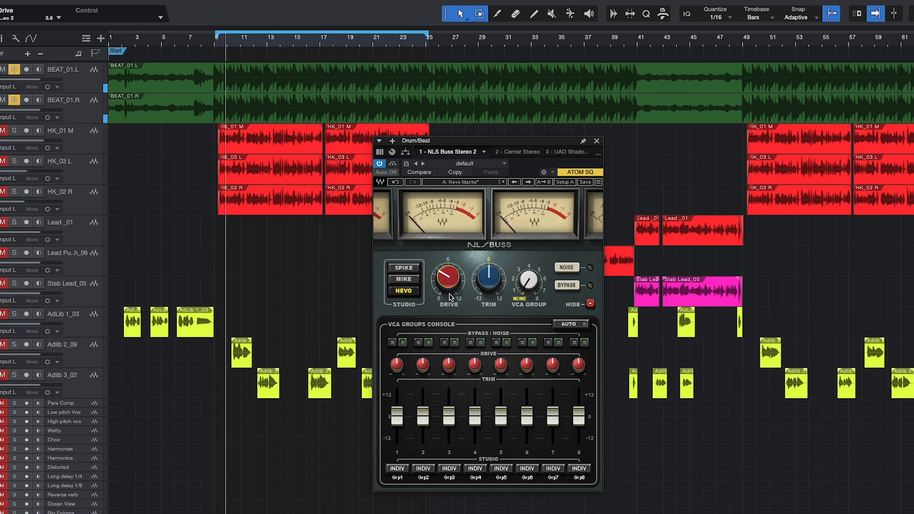
Compare the beat during playback with NLS Buss Stereo 2 bypassed and engaged
left_click(393, 165)
key("space")
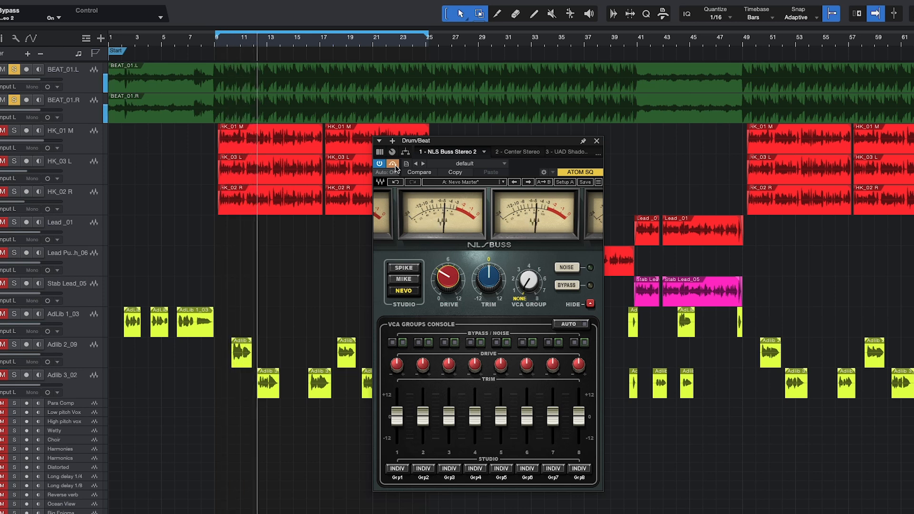
left_click(393, 164)
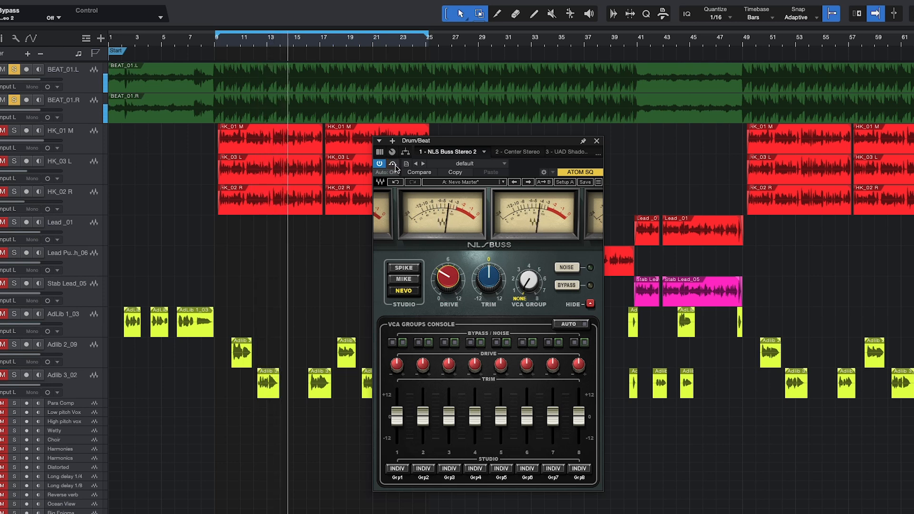
Fine-tune the NLS Buss Drive to 3.8 and compare the beat with the plug-in bypassed and engaged
left_click_drag(448, 281, 447, 275)
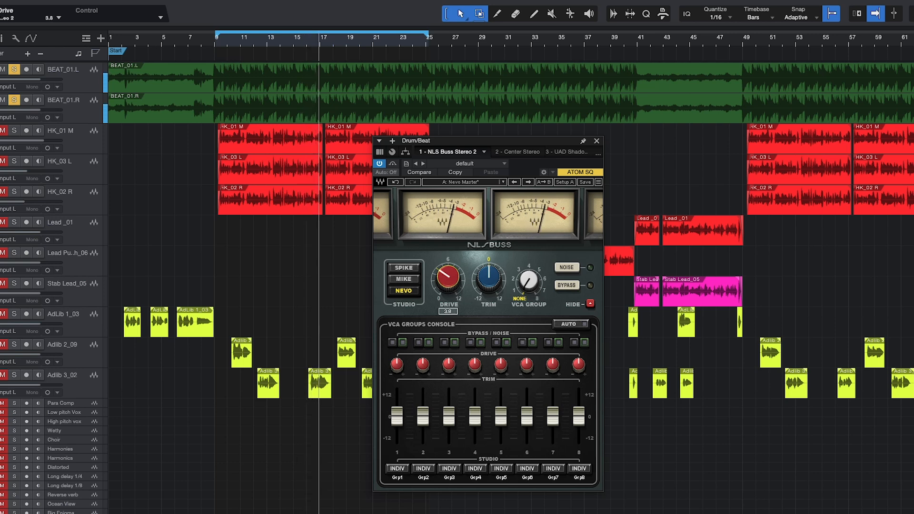
key("space")
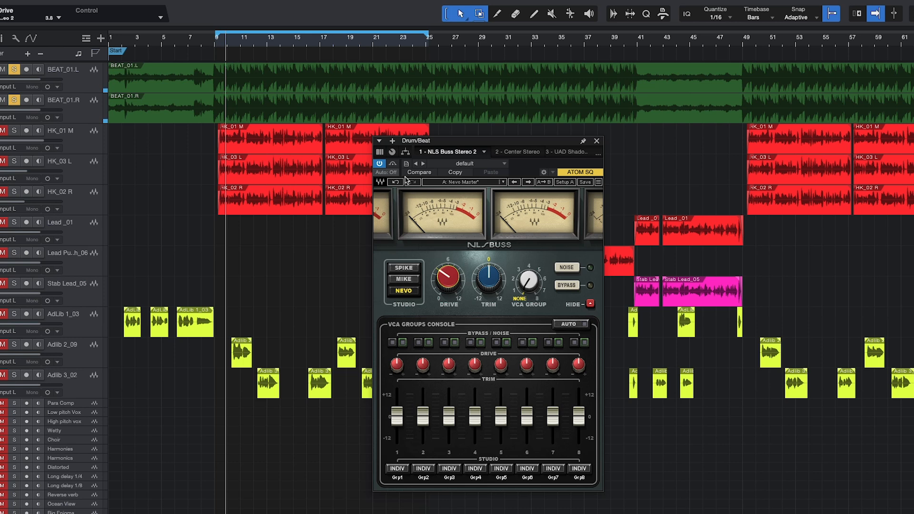
left_click(394, 165)
key("space")
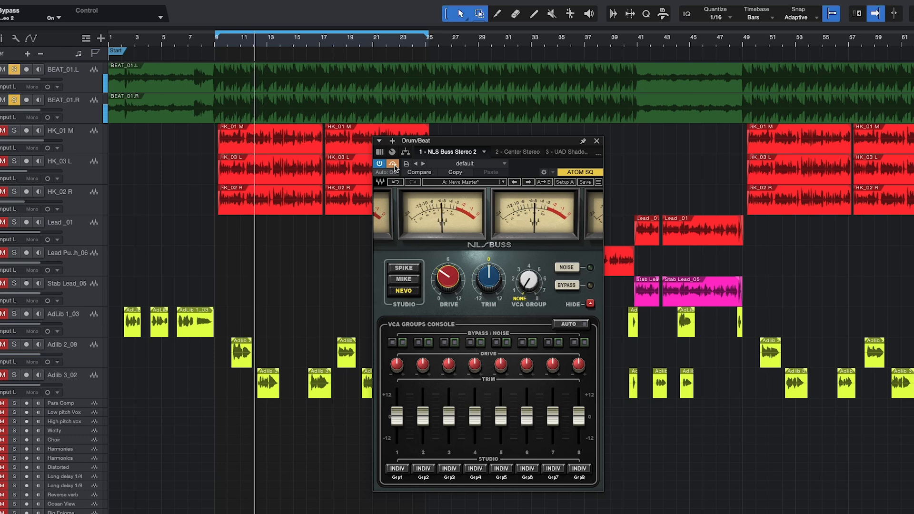
left_click(395, 165)
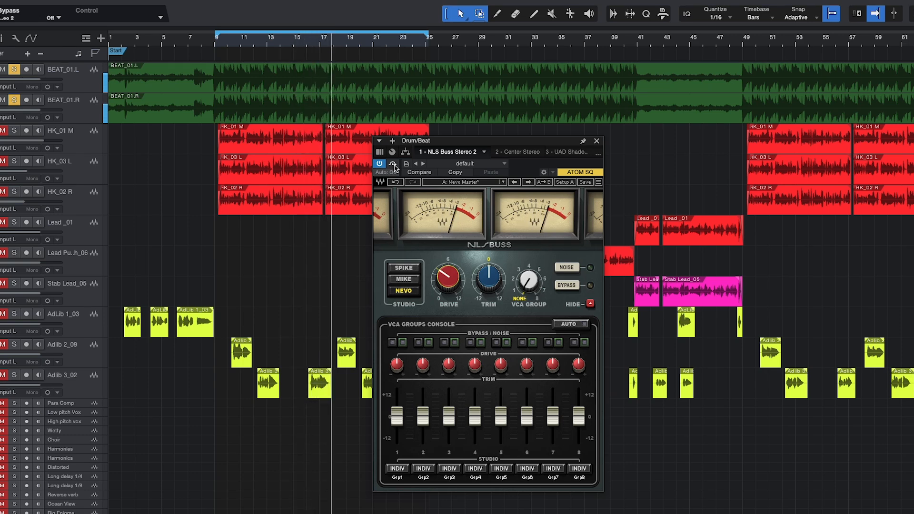
key("space")
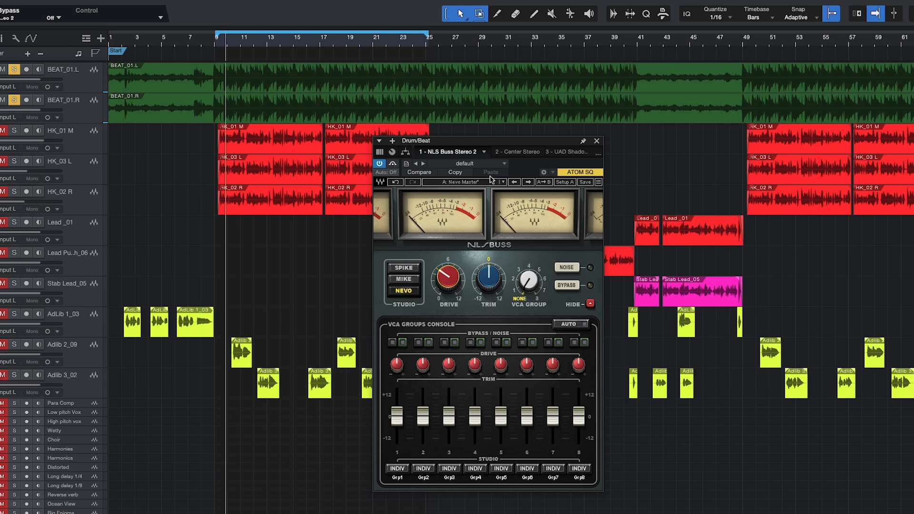
Activate the UAD Shadow Hills Mastering Compressor on the Drum/Beat channel and compare the beat with it bypassed and engaged
left_click(568, 154)
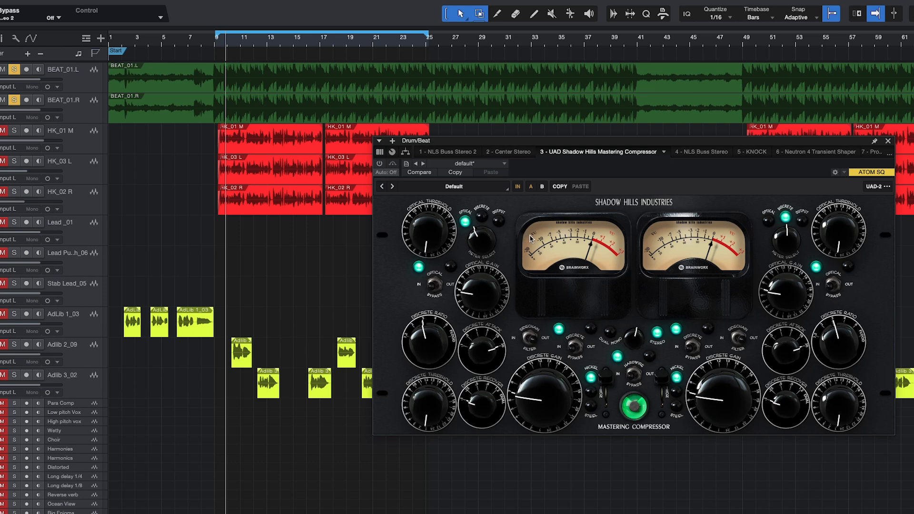
left_click(379, 164)
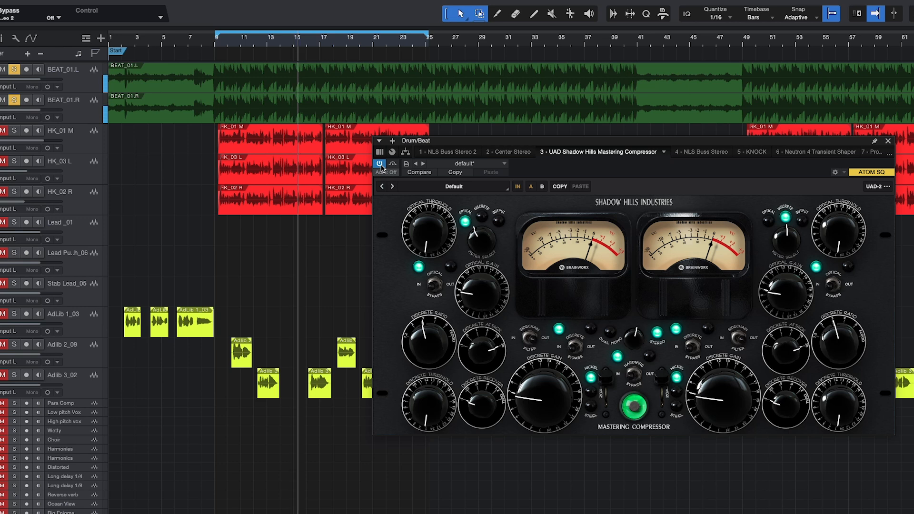
left_click(393, 165)
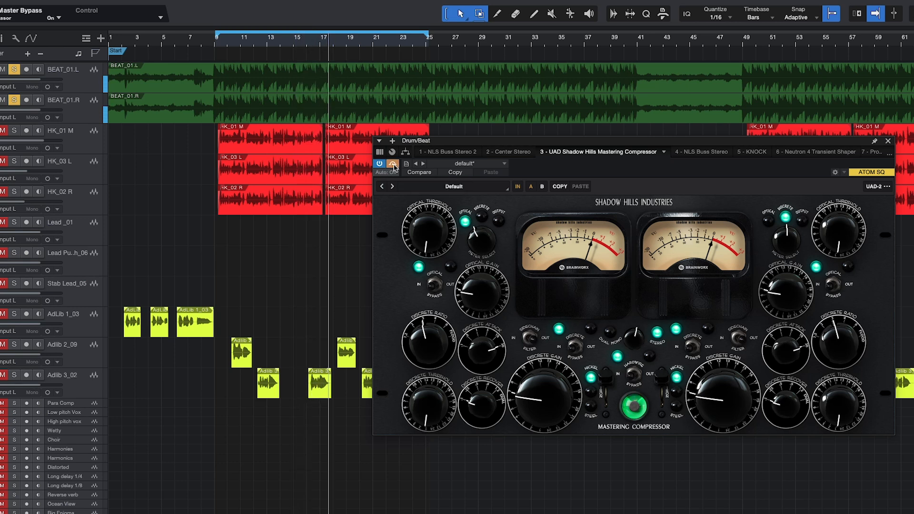
left_click(394, 165)
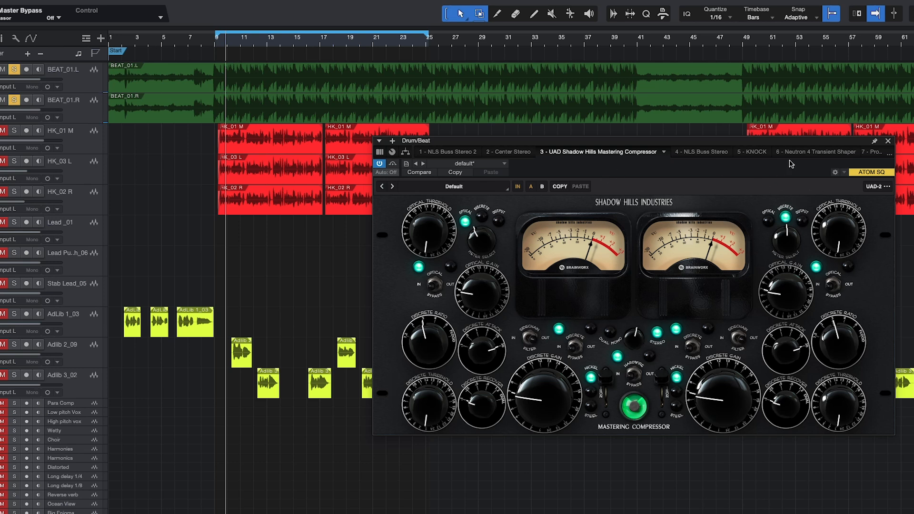
left_click(888, 143)
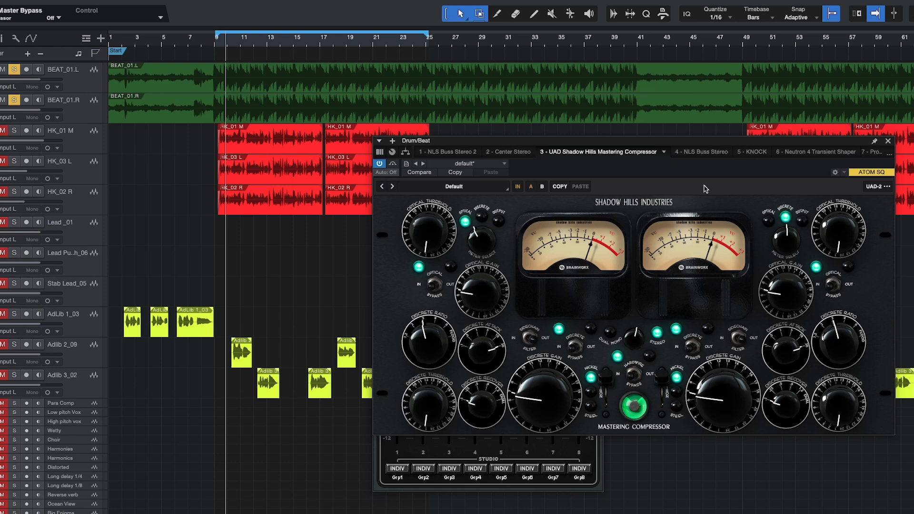
Arrange the Shadow Hills and NLS Buss windows so both bypass controls are reachable, and pin the Shadow Hills window
left_click_drag(695, 154, 593, 239)
left_click_drag(508, 137, 528, 88)
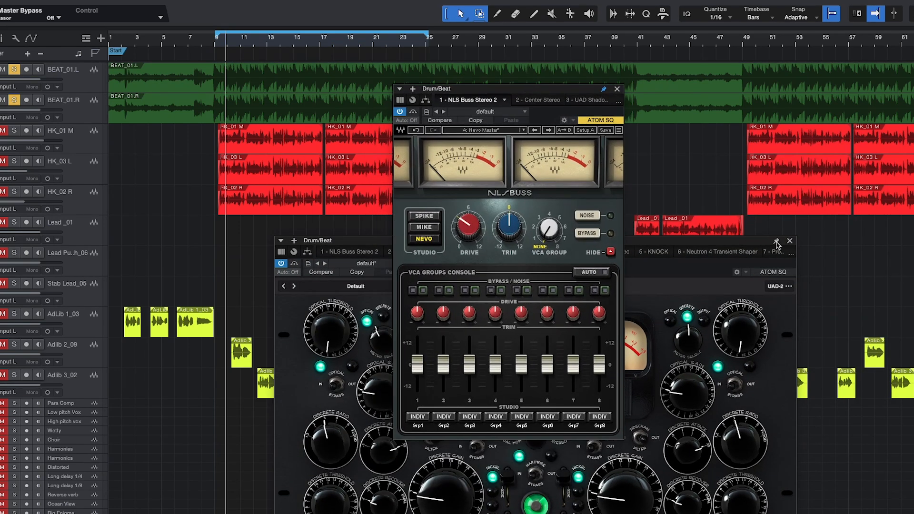
left_click(777, 242)
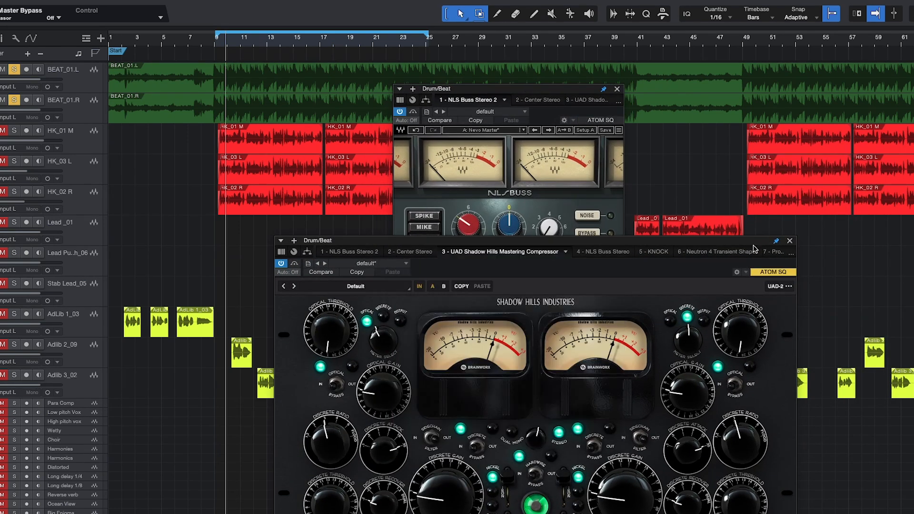
Play the beat with NLS Buss and Shadow Hills both bypassed, re-engage them one after the other, and close both windows
left_click(436, 133)
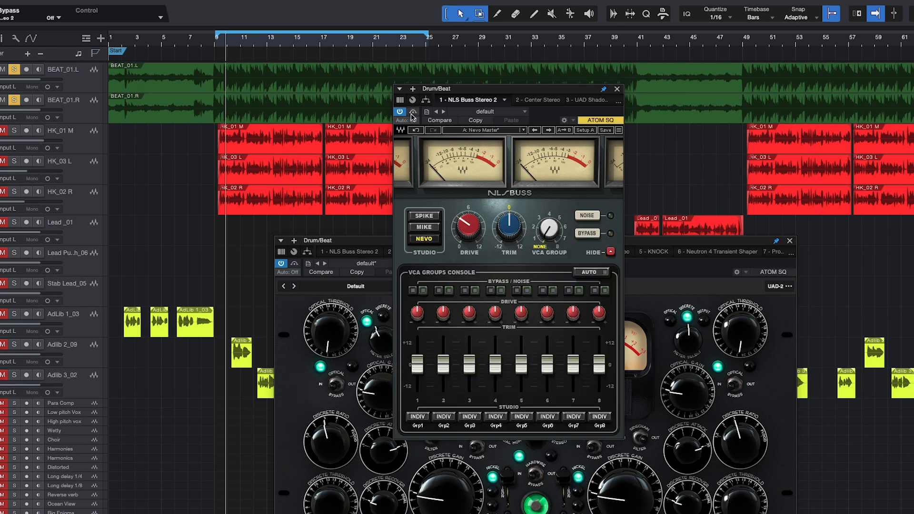
left_click(295, 265)
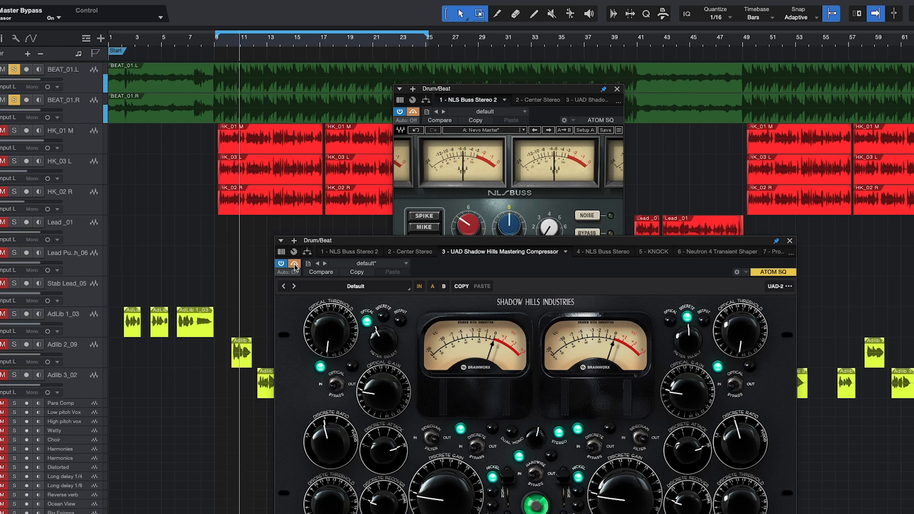
left_click(415, 113)
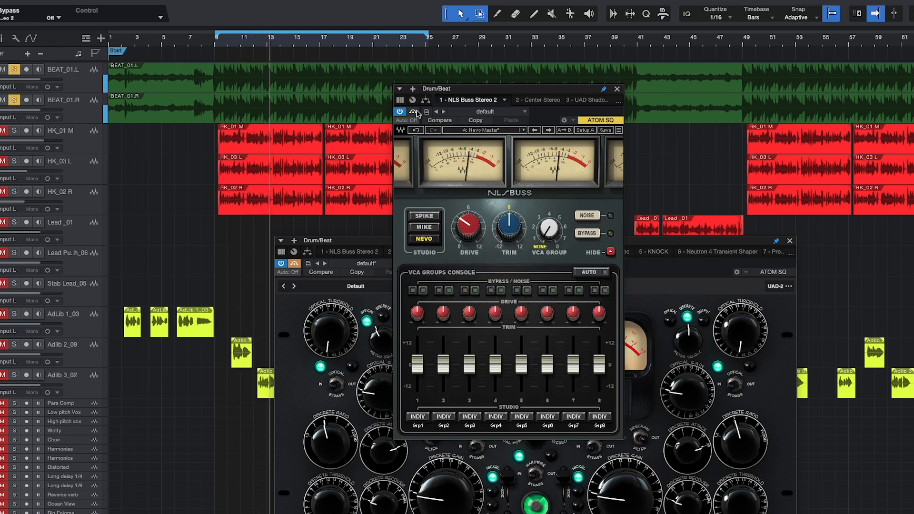
left_click(295, 265)
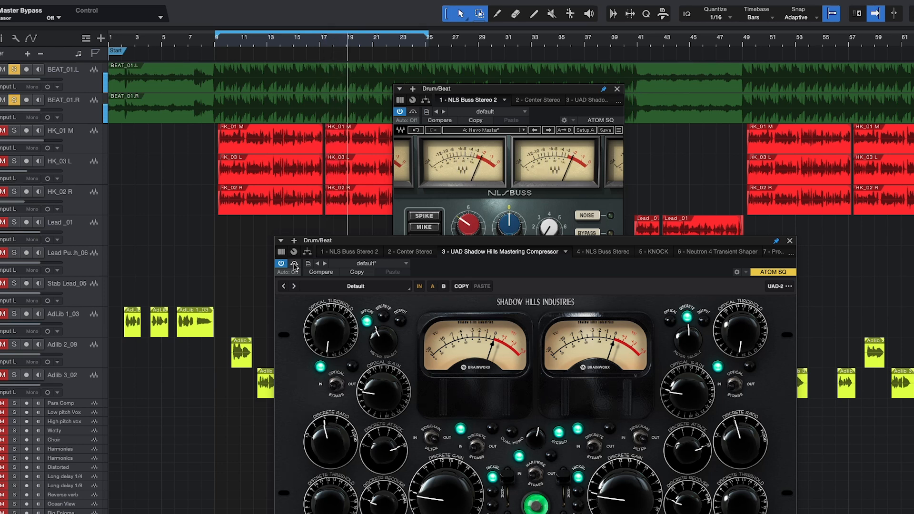
key("space")
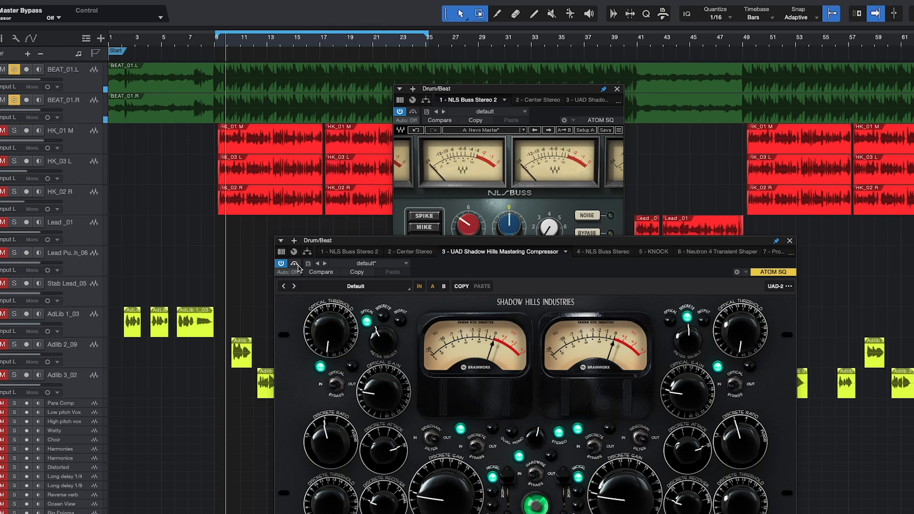
left_click(790, 241)
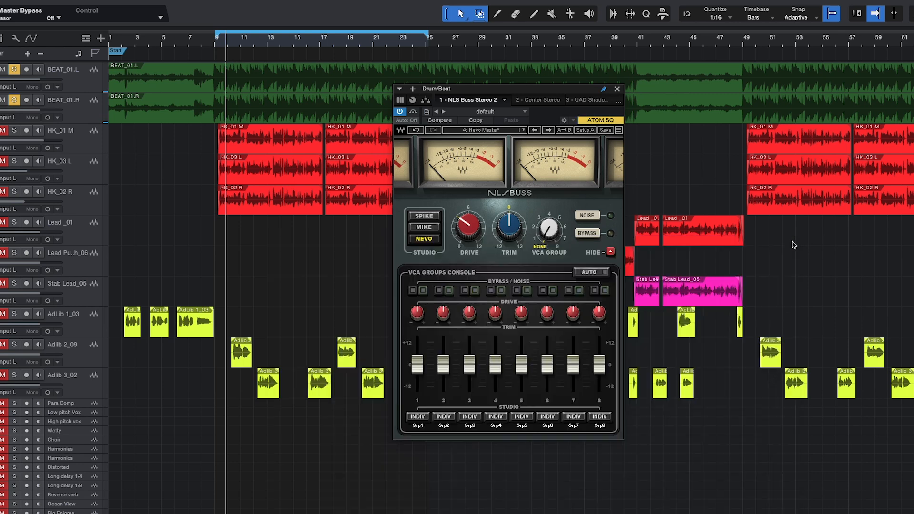
left_click(617, 90)
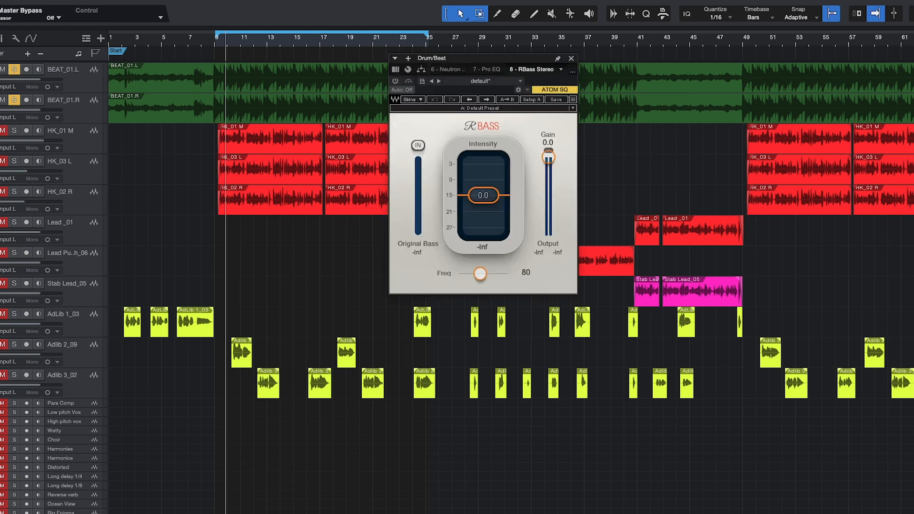
Activate RBass Stereo on the Drum/Beat channel and set its Intensity to about -11.7 dB while the beat plays
left_click_drag(459, 61, 469, 137)
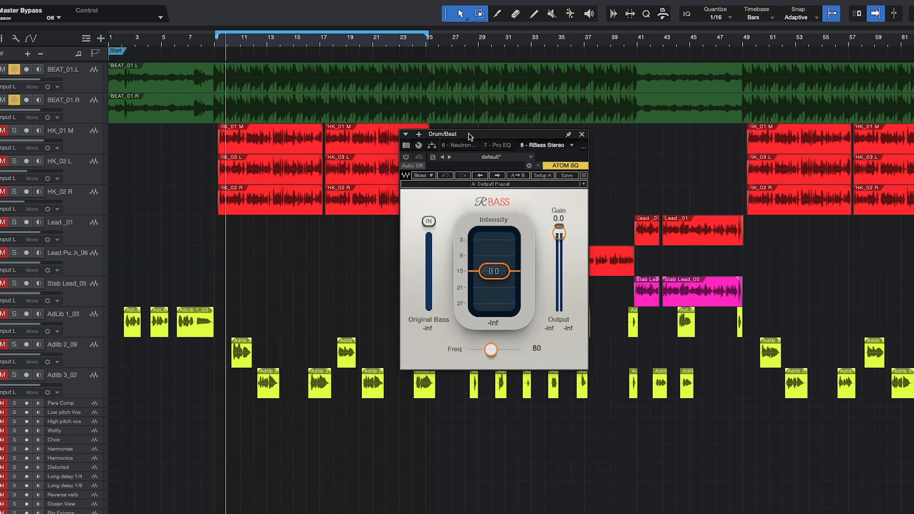
left_click(407, 158)
key("space")
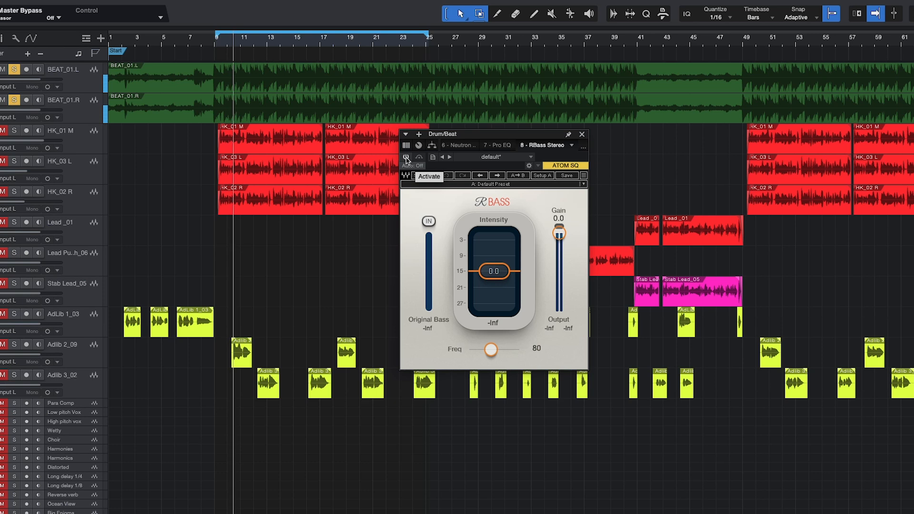
mouse_move(495, 271)
left_mouse_down()
mouse_move(495, 234)
mouse_move(494, 288)
left_mouse_up()
left_click(561, 227)
left_click_drag(495, 288, 494, 289)
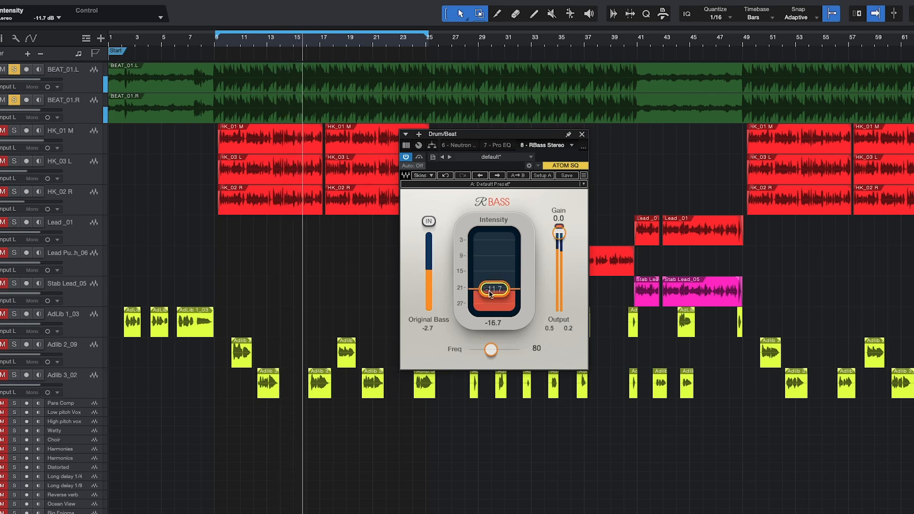
Raise the RBass Intensity in stages to about -7.4 dB and about -4.4 dB, comparing the playing beat with RBass bypassed and engaged
left_click(419, 158)
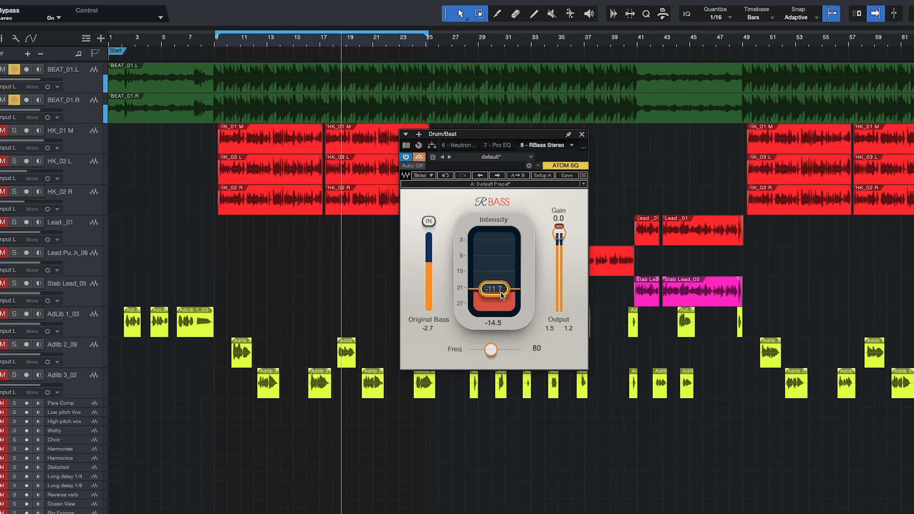
left_click(419, 160)
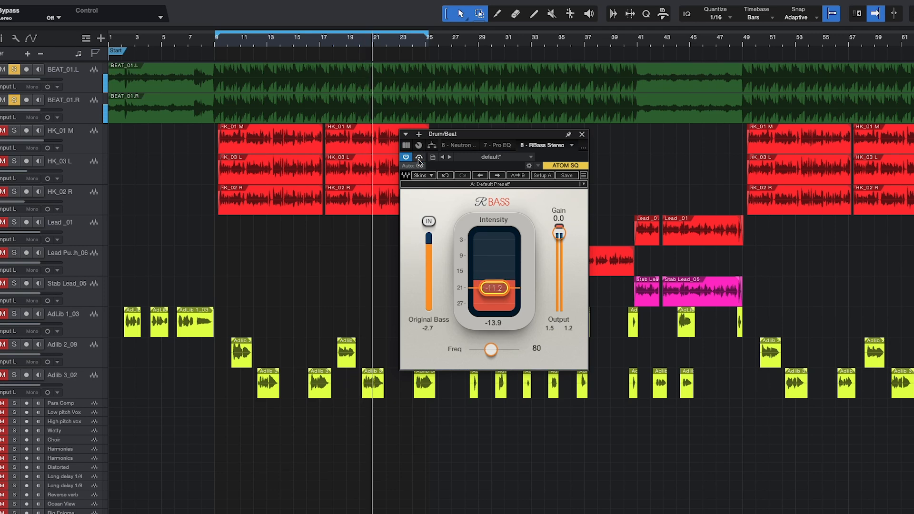
left_click_drag(495, 288, 498, 285)
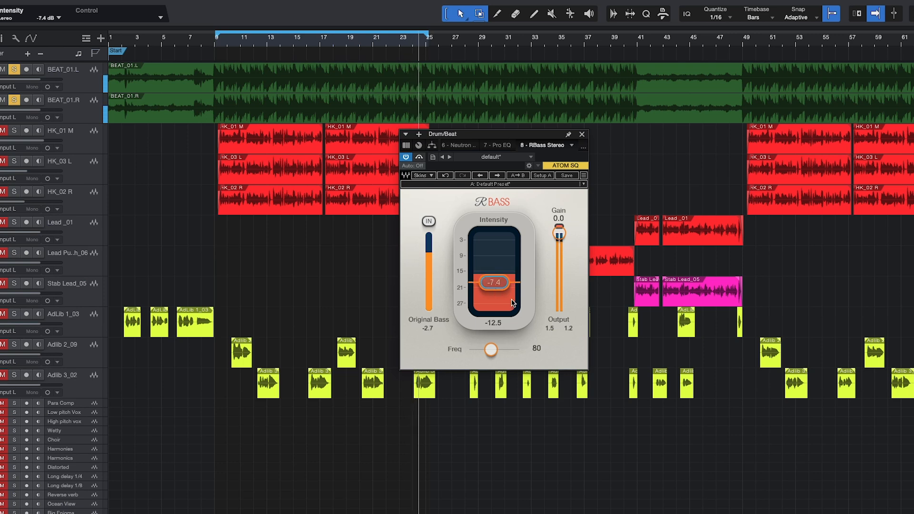
left_click(419, 158)
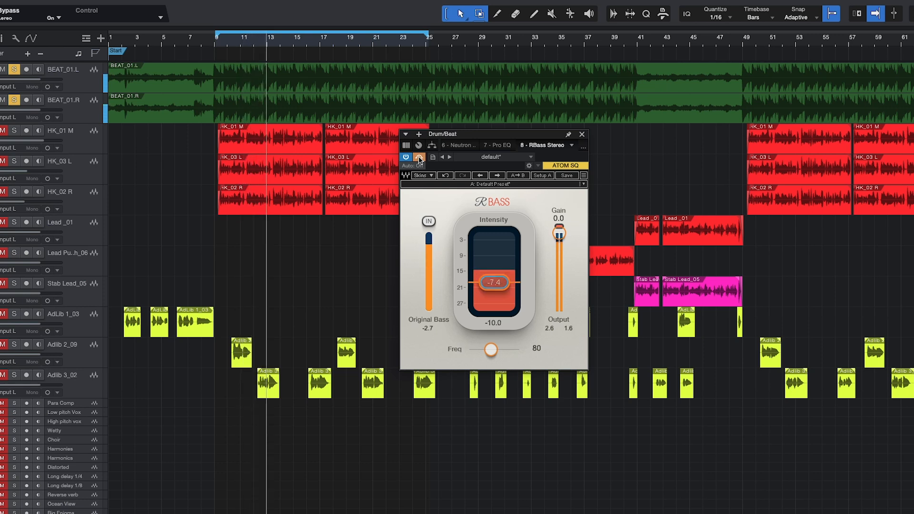
left_click(419, 158)
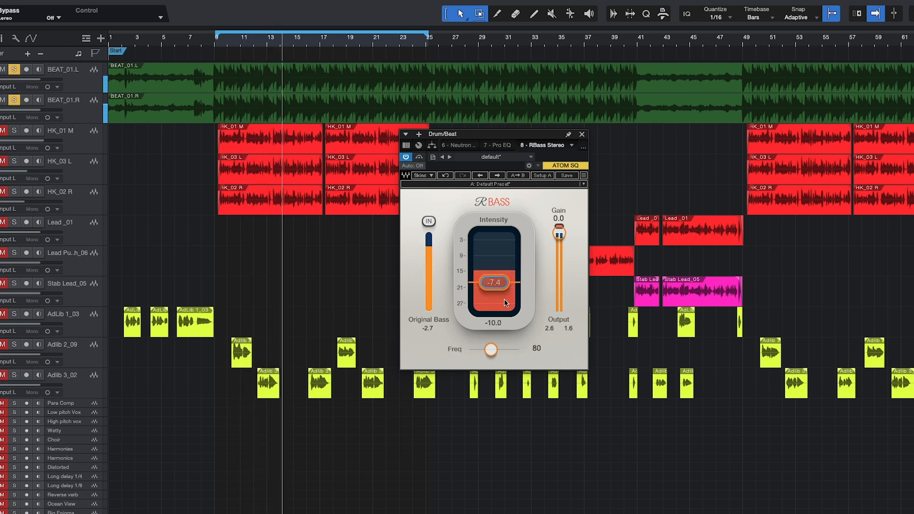
left_click_drag(494, 282, 494, 278)
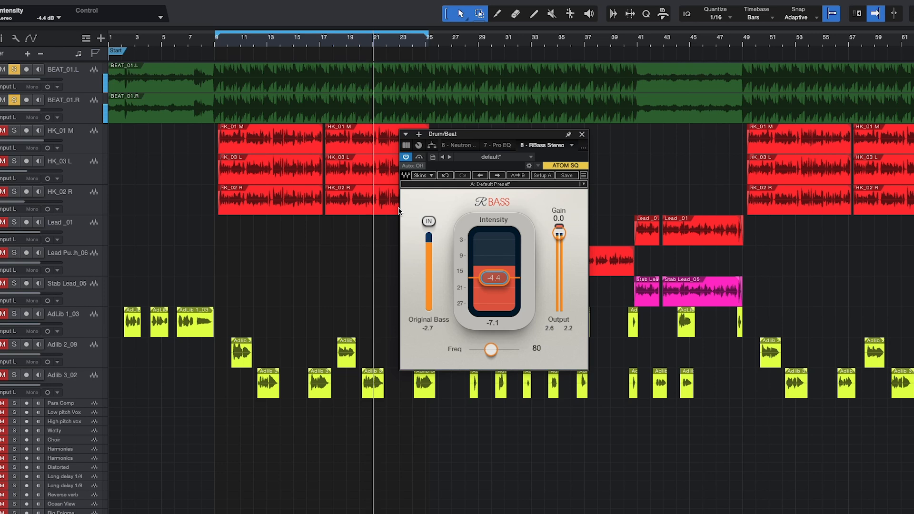
Replay the beat with RBass bypassed and re-engaged at the new Intensity, and close its window after stopping playback
key("space")
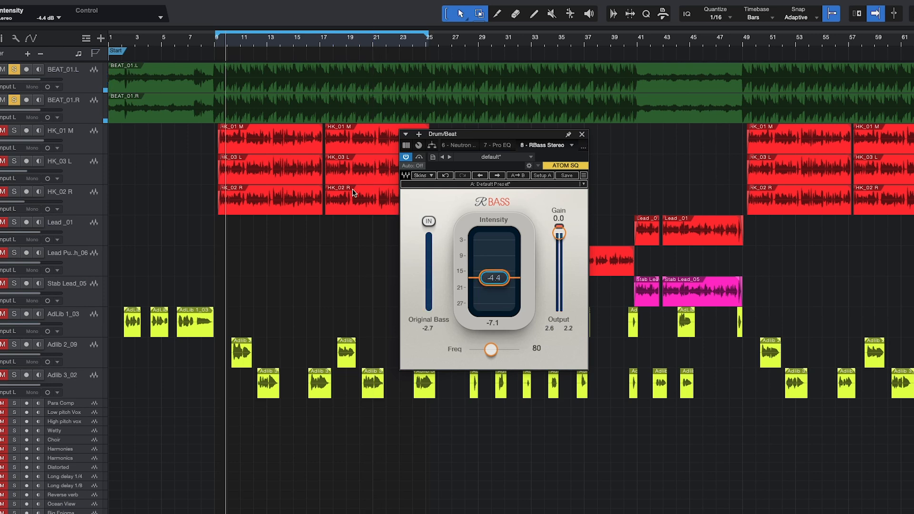
left_click(420, 158)
key("space")
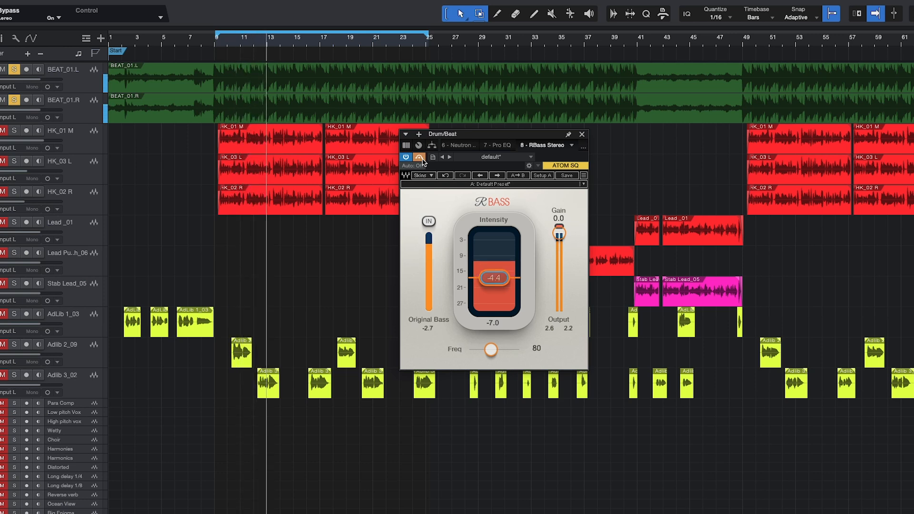
left_click(420, 158)
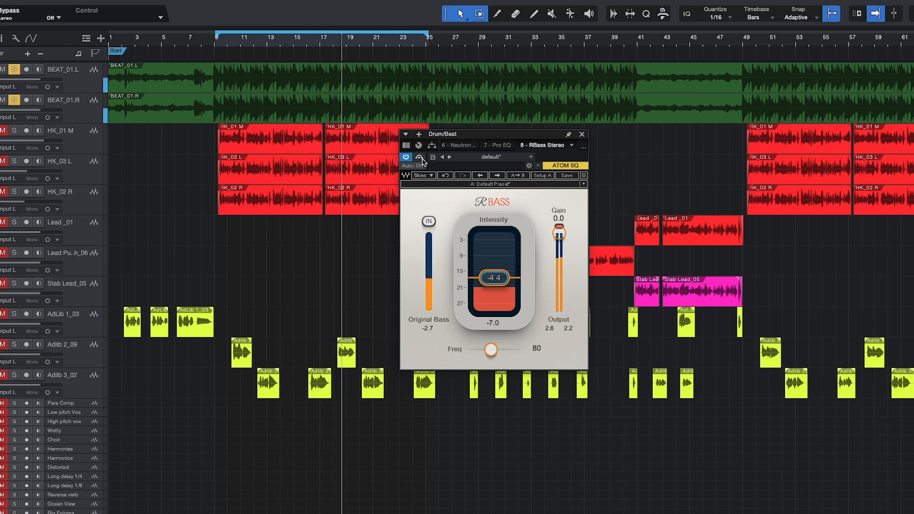
key("space")
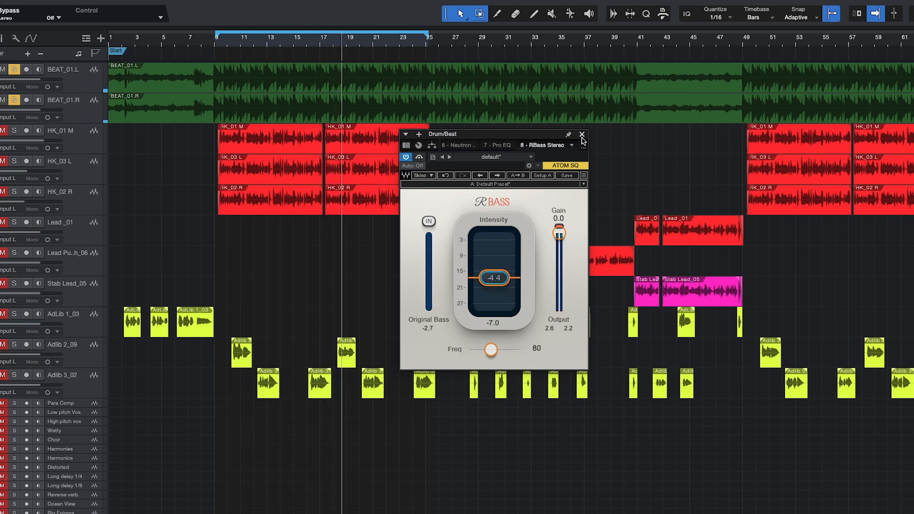
left_click(582, 136)
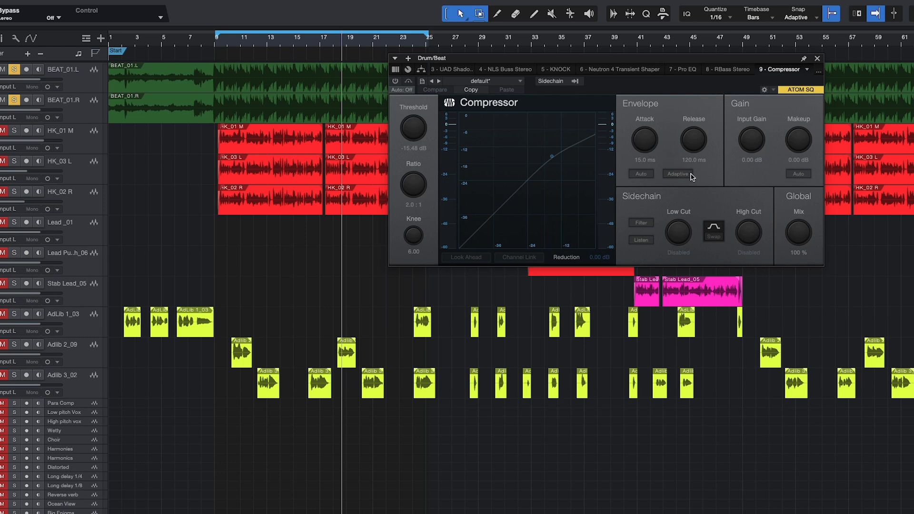
Move the Compressor window clear of the beat tracks and activate Compressor on the Drum/Beat channel
left_click_drag(593, 65, 556, 176)
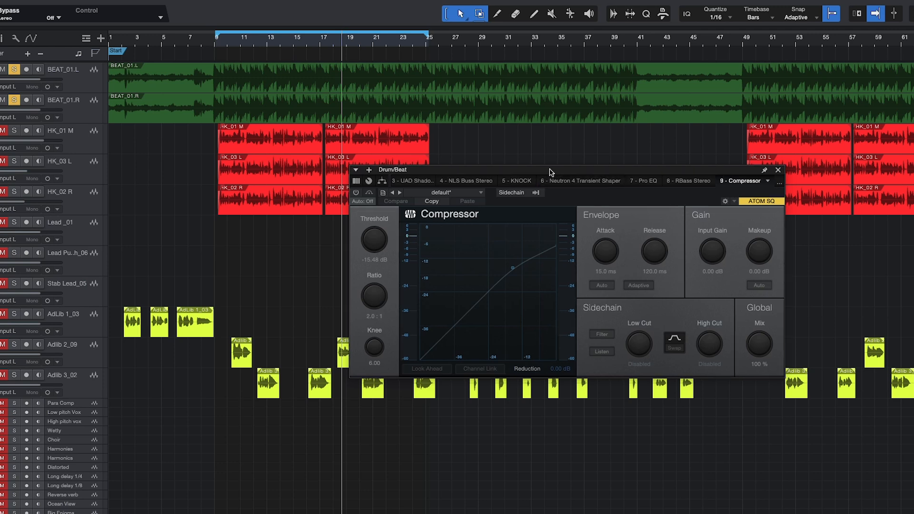
left_click_drag(551, 173, 529, 174)
key("Escape")
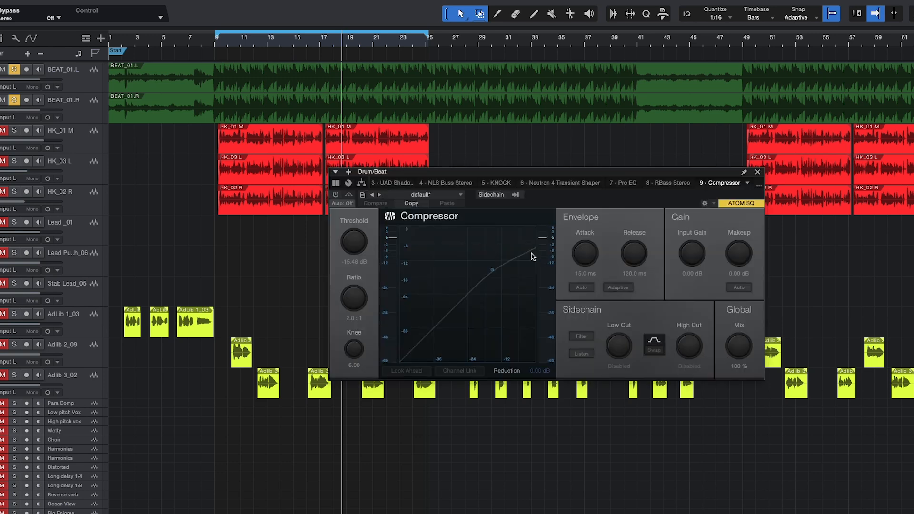
left_click_drag(487, 177, 395, 264)
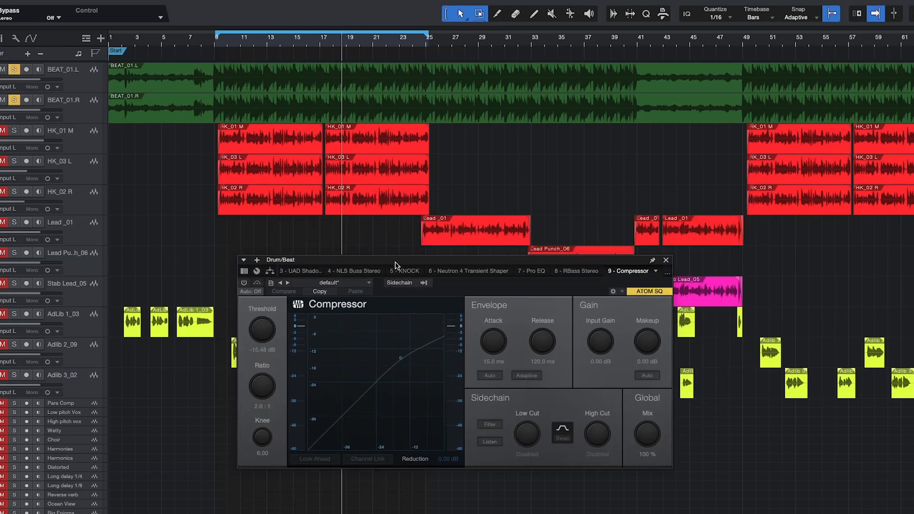
left_click(243, 284)
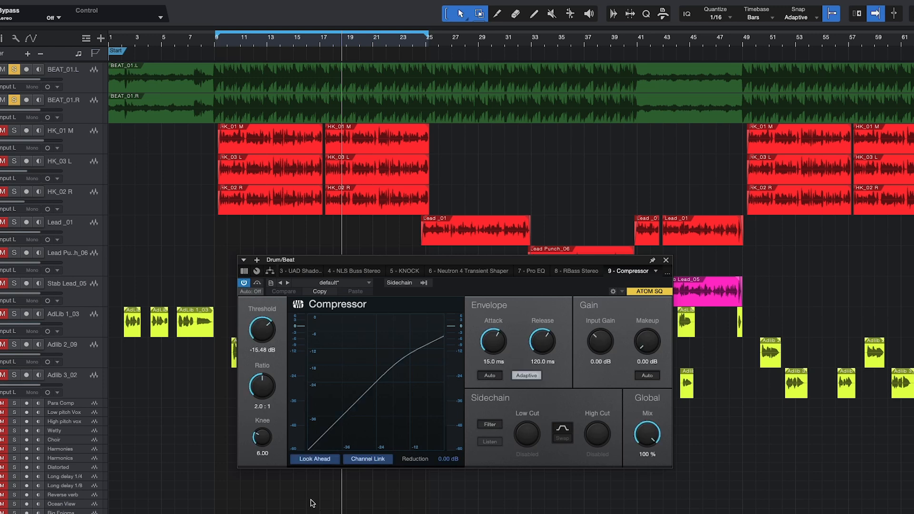
Set the Compressor's Ratio to 4.0:1 and, while the beat plays, its Threshold to about -3.72 dB
left_click_drag(265, 391, 260, 376)
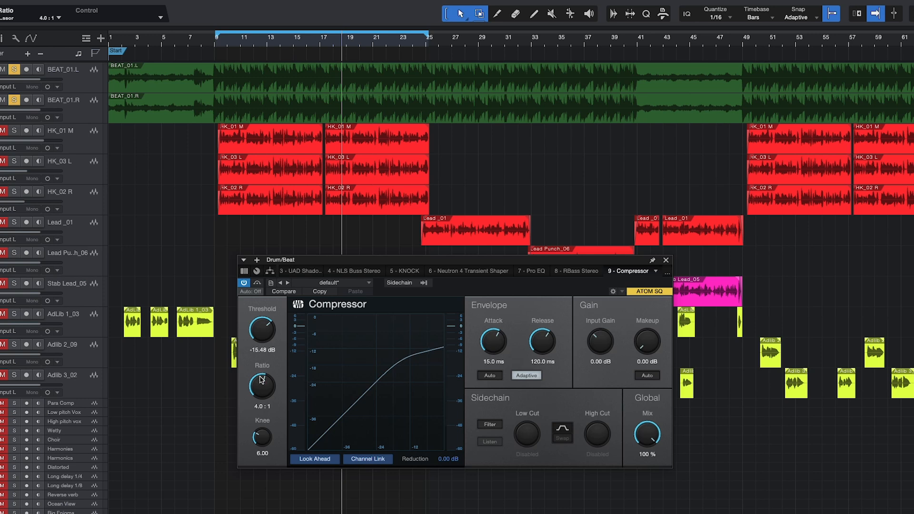
key("space")
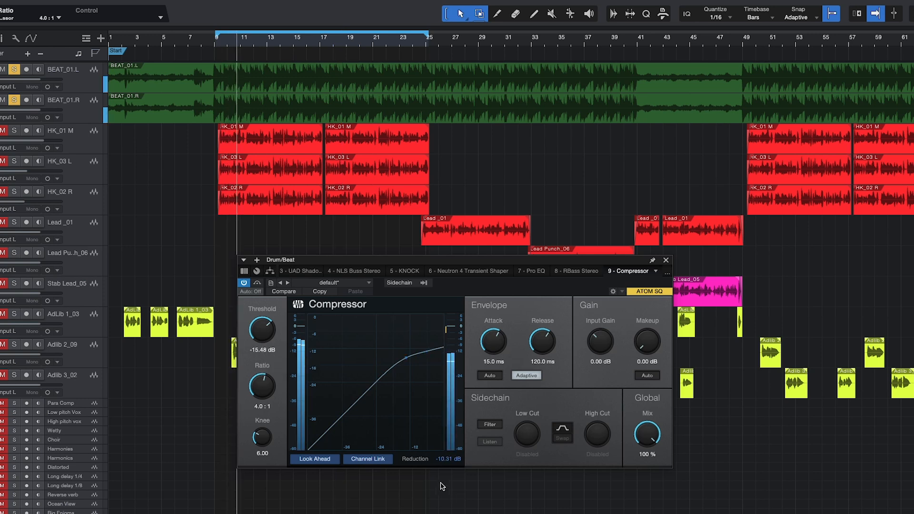
left_click_drag(262, 333, 264, 316)
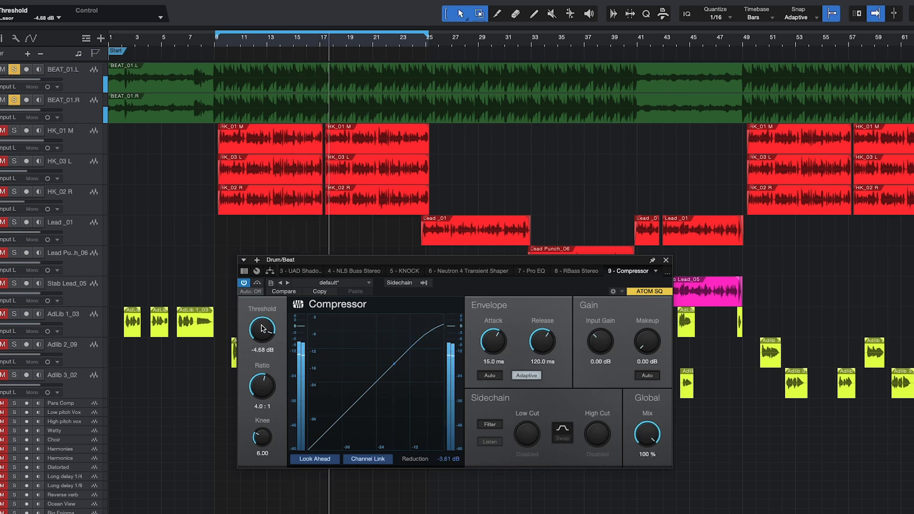
left_click_drag(262, 326, 262, 324)
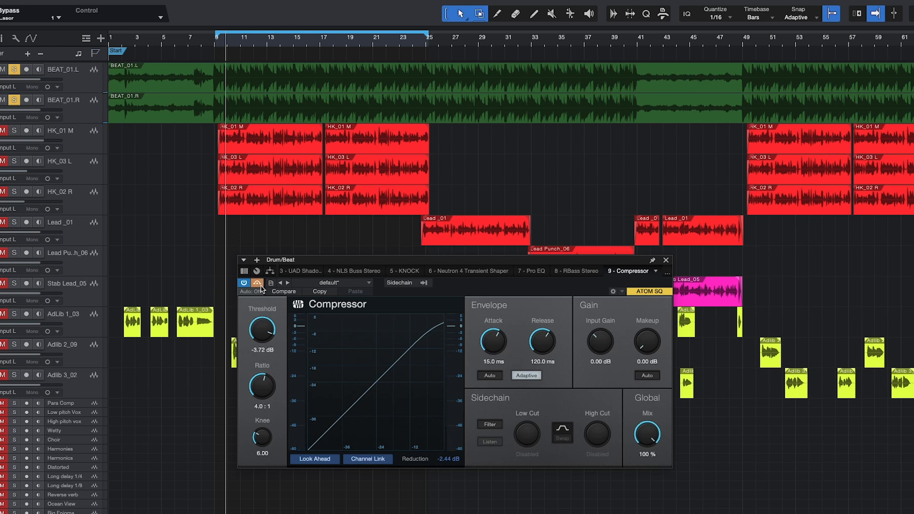
Play the beat with the Compressor bypassed and engaged to compare, leave it engaged, and close its window
key("space")
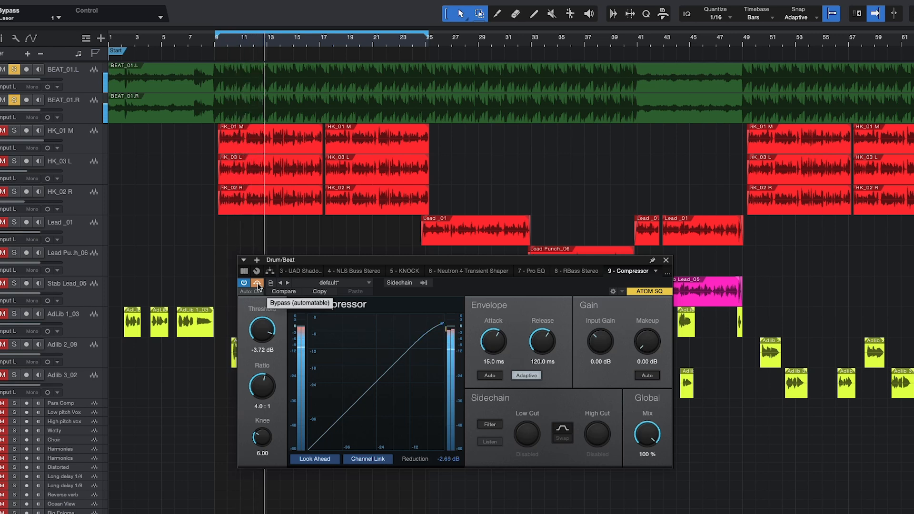
left_click(258, 284)
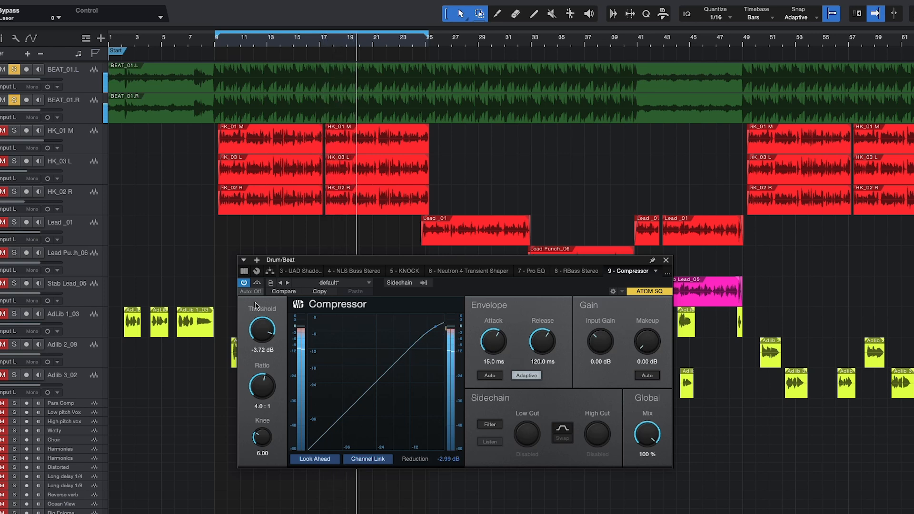
left_click(256, 284)
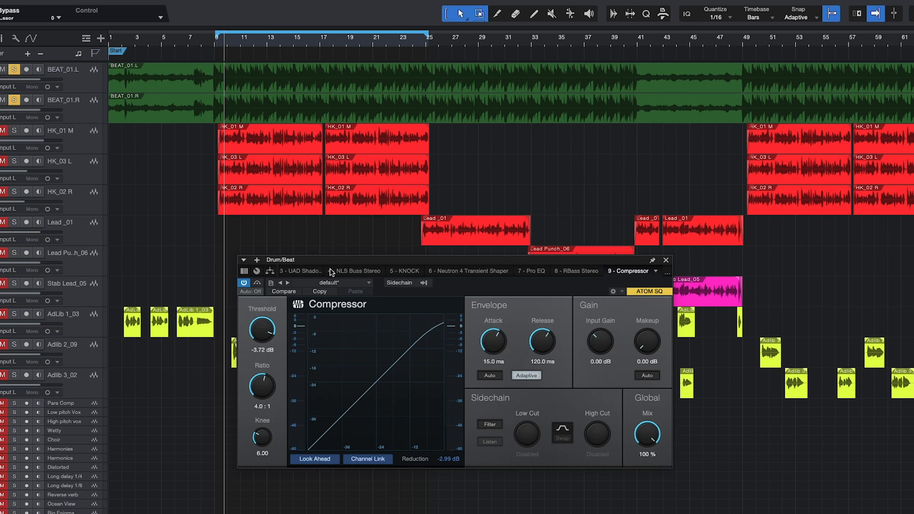
left_click(666, 261)
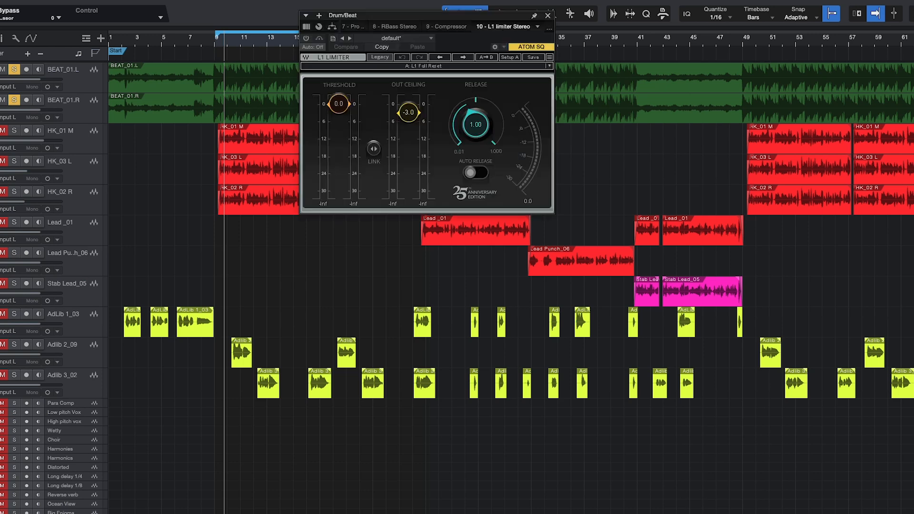
Activate the L1 limiter on the Drum/Beat channel with Out Ceiling at -0.1 dB and Auto Release on
left_click_drag(434, 18, 626, 238)
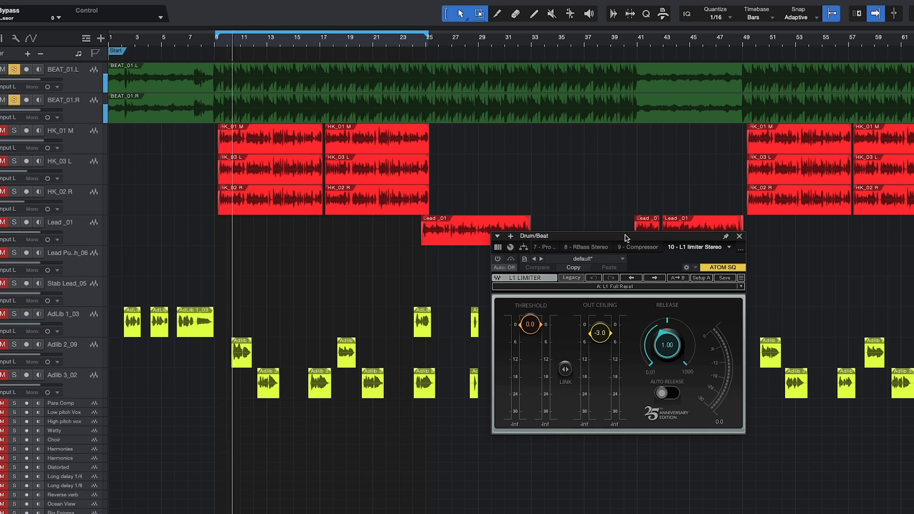
left_click(498, 259)
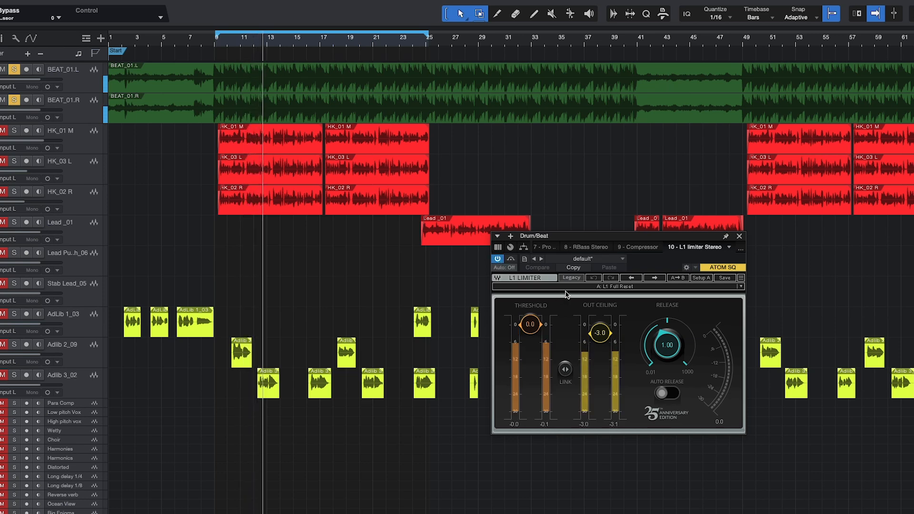
left_click_drag(587, 331, 600, 324)
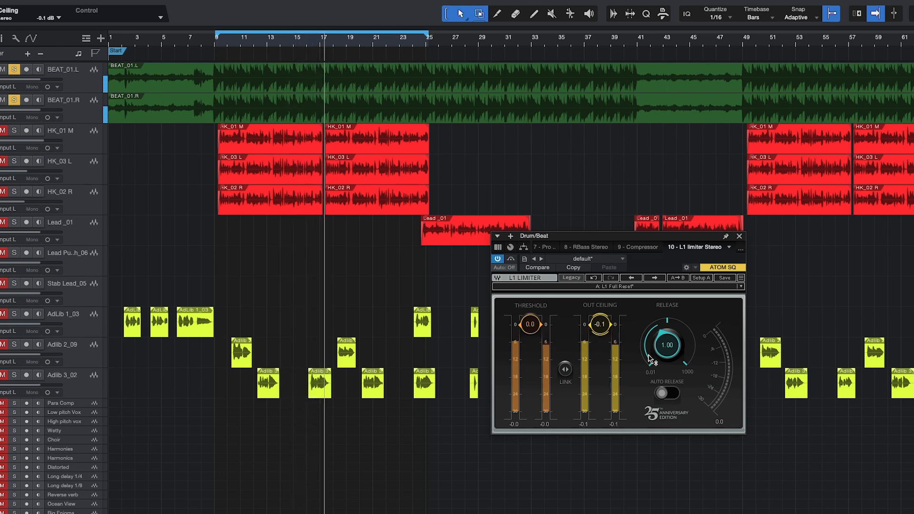
left_click(668, 394)
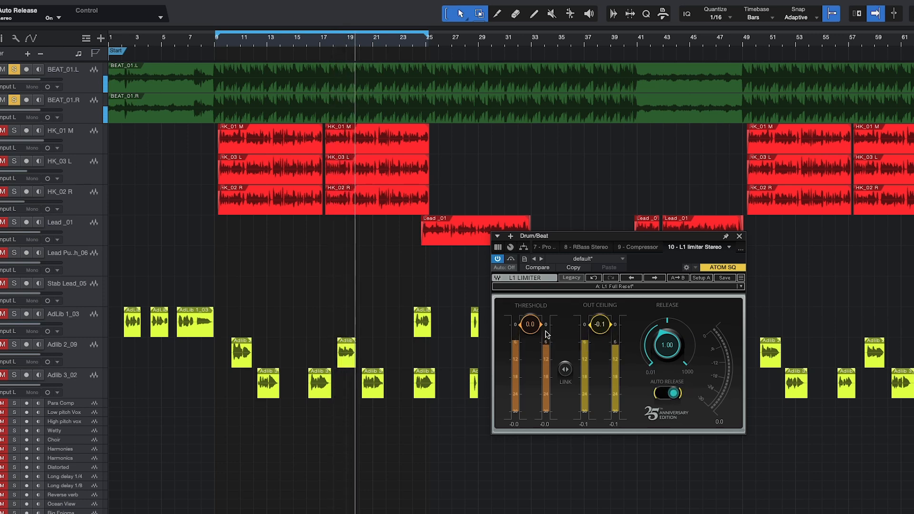
Lower the L1 limiter's Threshold in stages to about -1.5 dB and -1.6 dB, comparing the beat with the limiter bypassed and engaged
left_click_drag(530, 325, 530, 328)
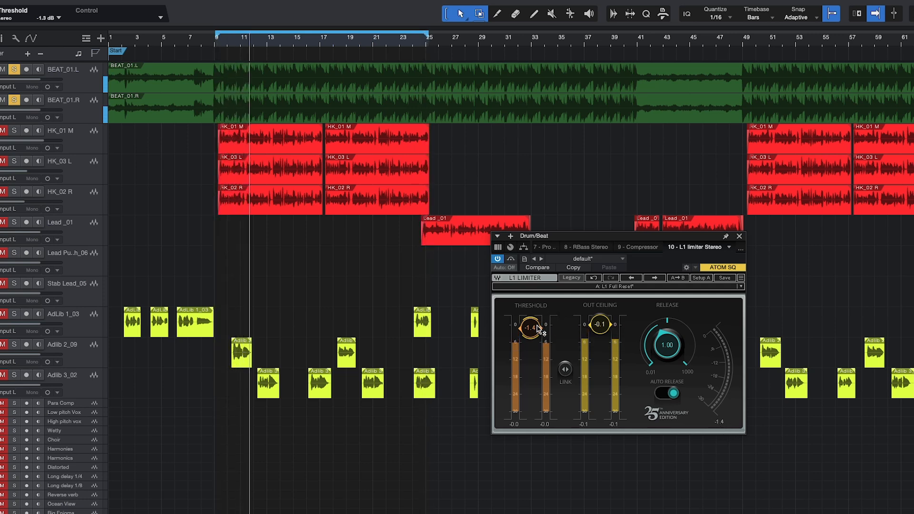
left_click_drag(533, 329, 533, 330)
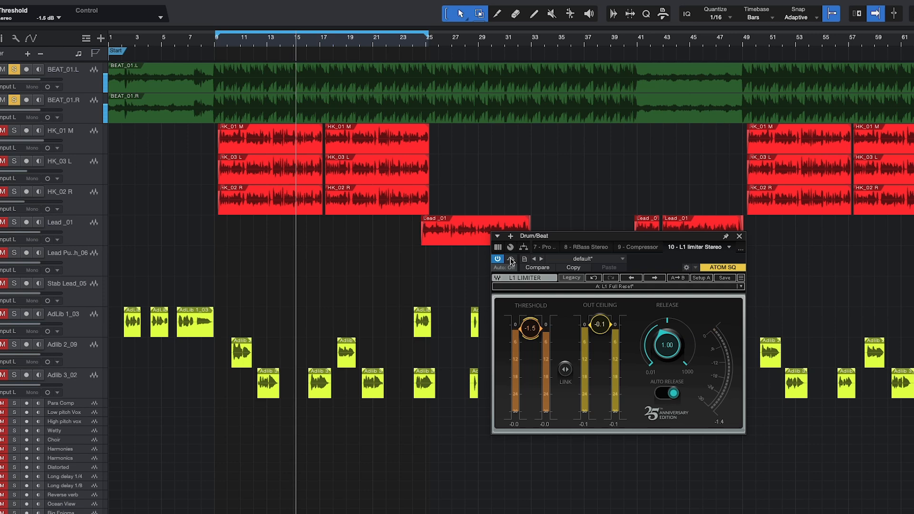
left_click(511, 260)
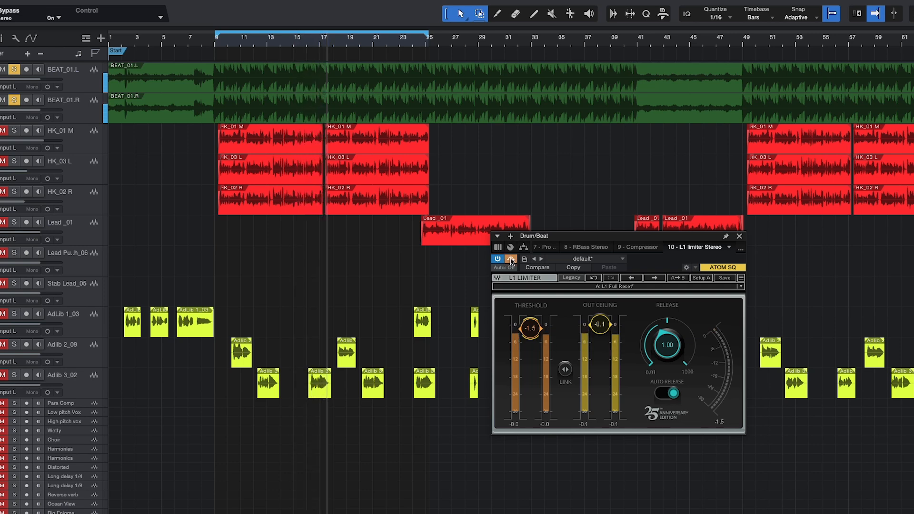
left_click(511, 260)
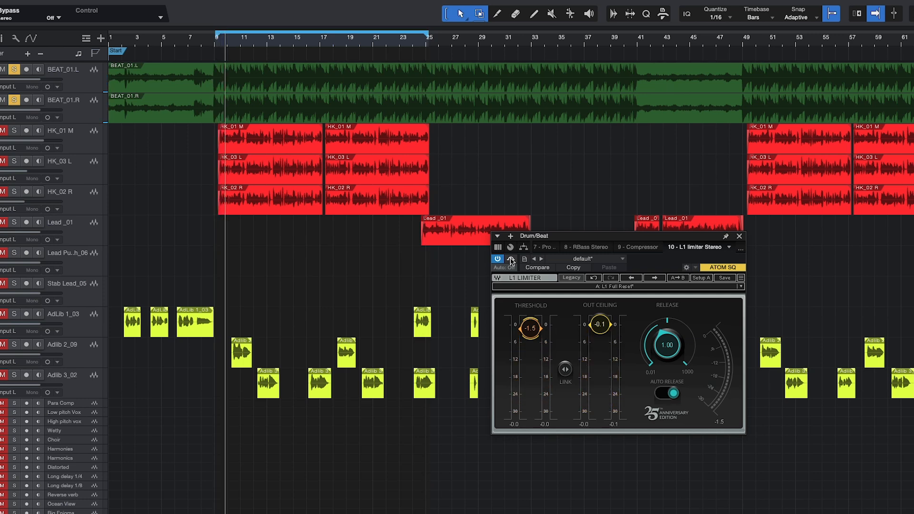
left_click_drag(555, 239, 547, 407)
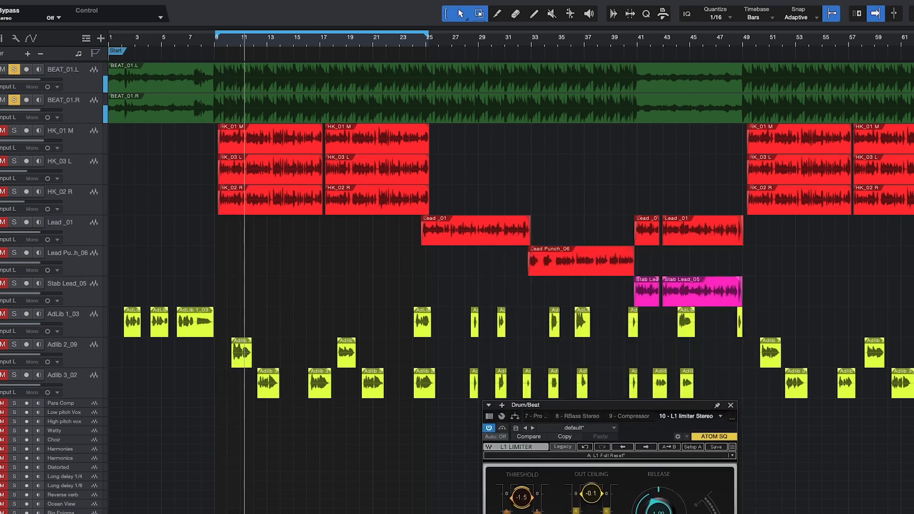
left_click_drag(518, 502, 518, 504)
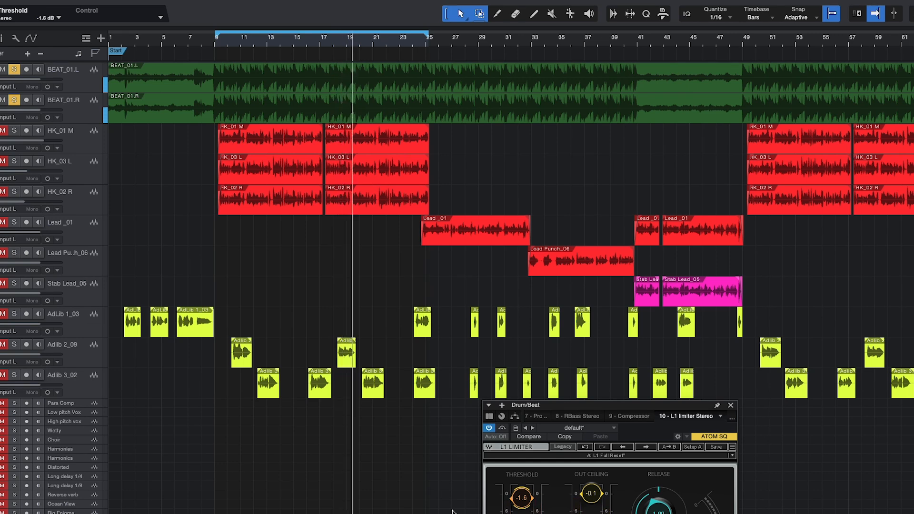
left_click(503, 429)
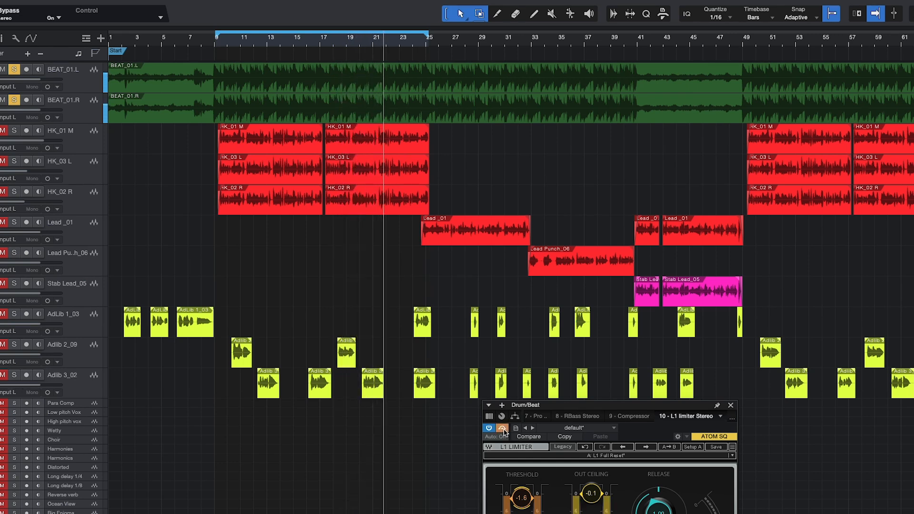
left_click(503, 429)
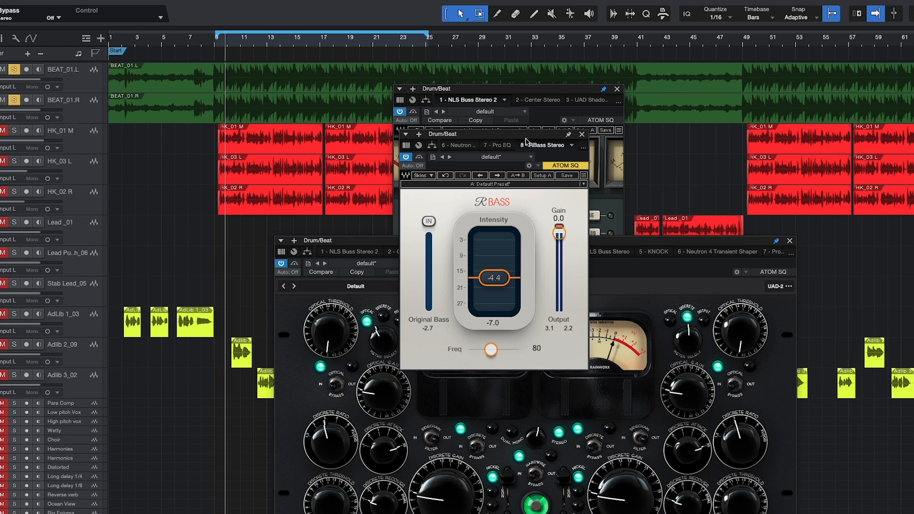
Move the RBass, Compressor and NLS Buss windows out of the arrangement view, leaving only Shadow Hills in front
left_click_drag(527, 141, 487, 136)
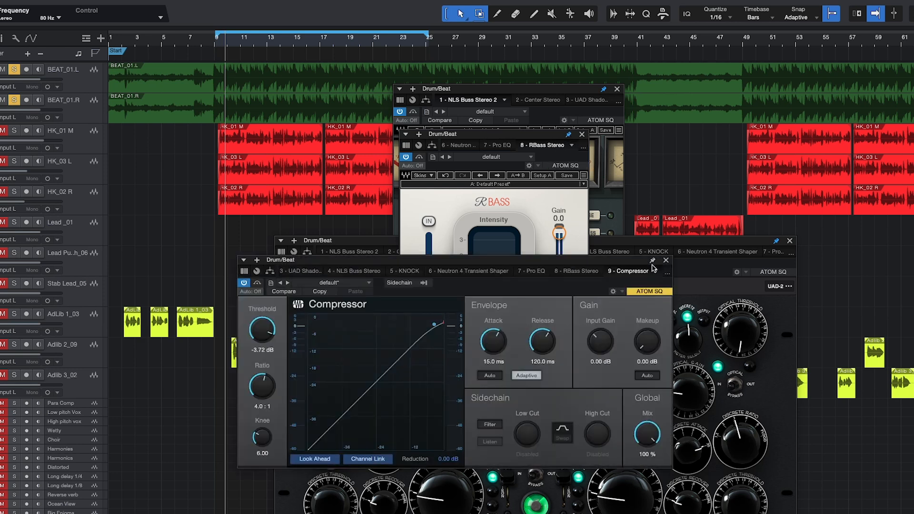
left_click_drag(596, 264, 913, 258)
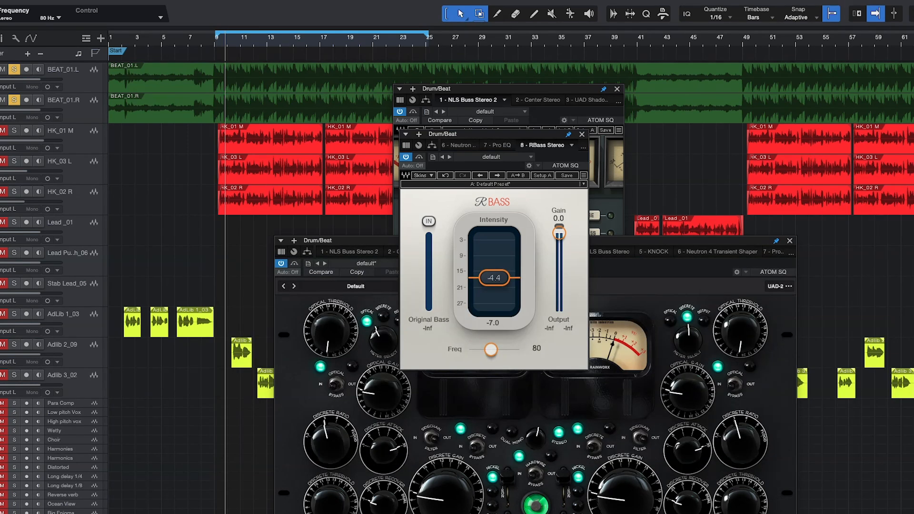
left_click_drag(514, 90, 913, 91)
left_click_drag(484, 138, 913, 234)
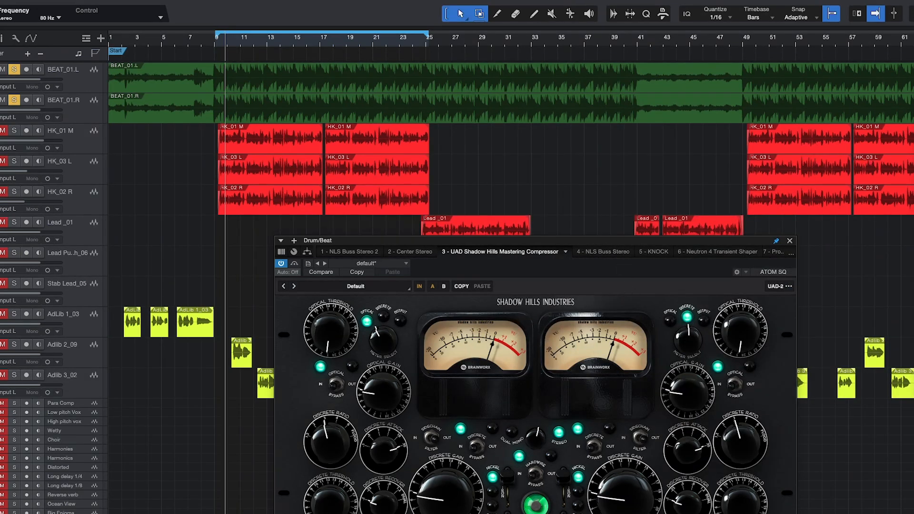
Bring the NLS Buss window back into view and, with the other inserts bypassed, engage NLS Buss while the beat plays
left_click_drag(913, 92, 560, 81)
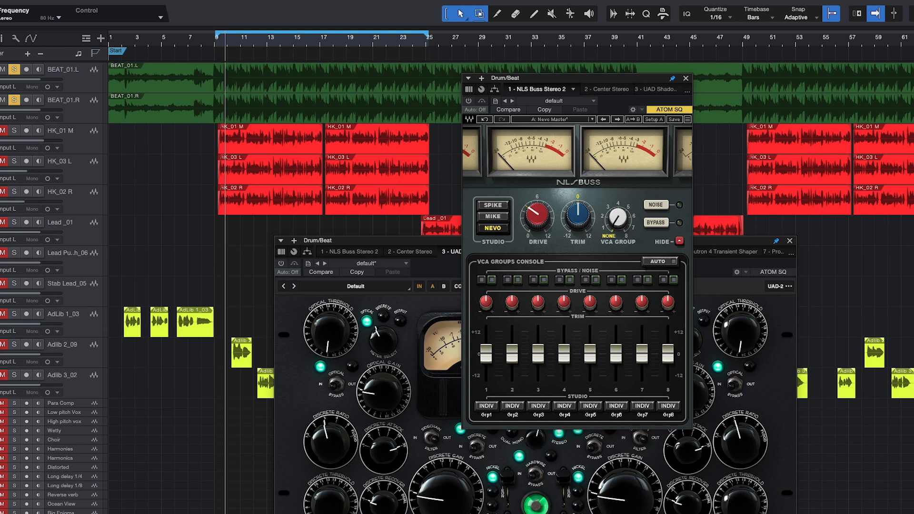
left_click_drag(597, 82, 460, 88)
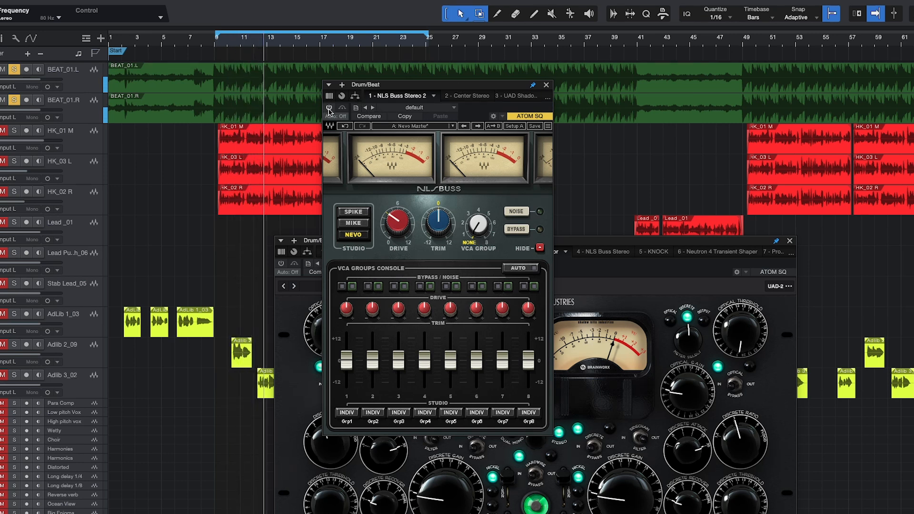
left_click(329, 108)
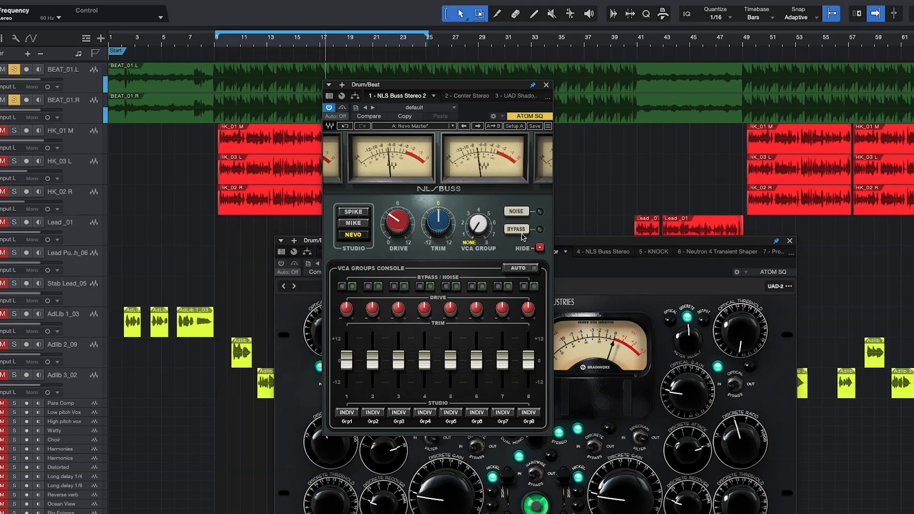
Move NLS Buss aside, bring the Shadow Hills Mastering Compressor fully into view and engage it in the chain
left_click_drag(395, 88, 123, 36)
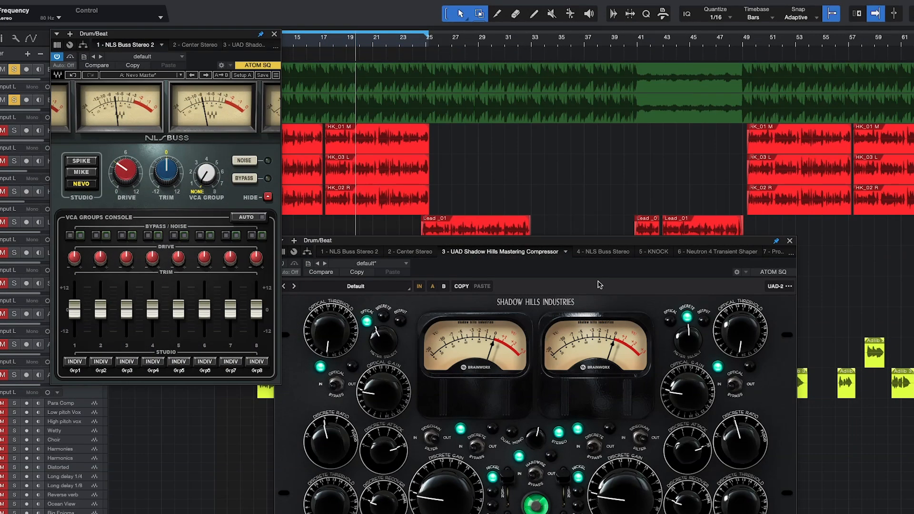
left_click_drag(540, 244, 610, 99)
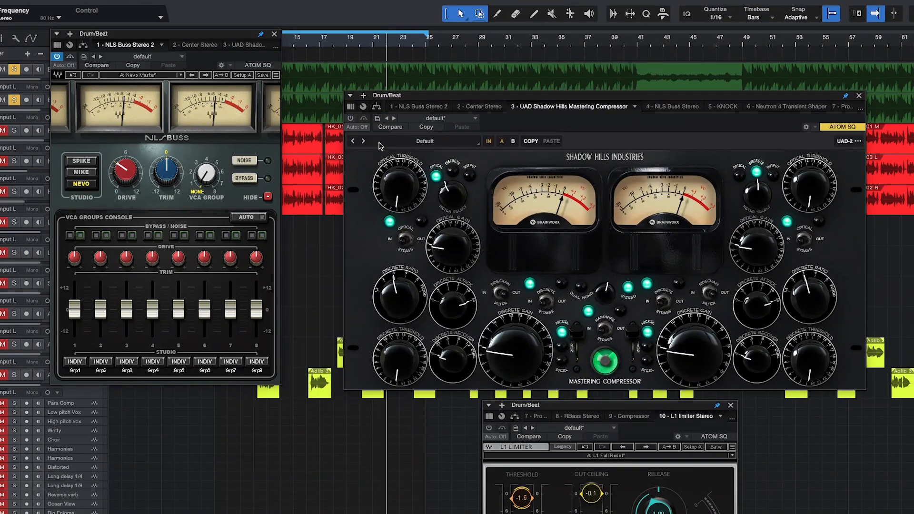
left_click(351, 119)
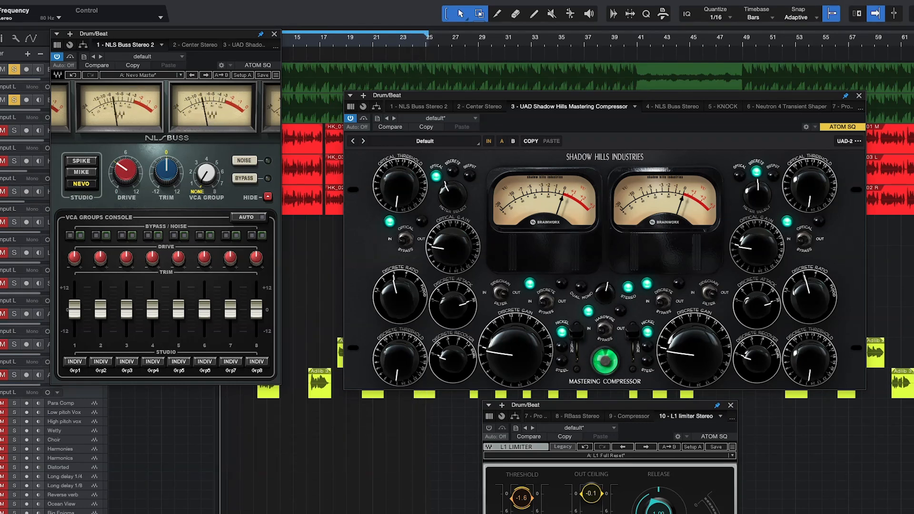
Bring the RBass window into view, engage it while the beat plays, and set its Intensity to -3.9 dB
left_click_drag(781, 513, 318, 392)
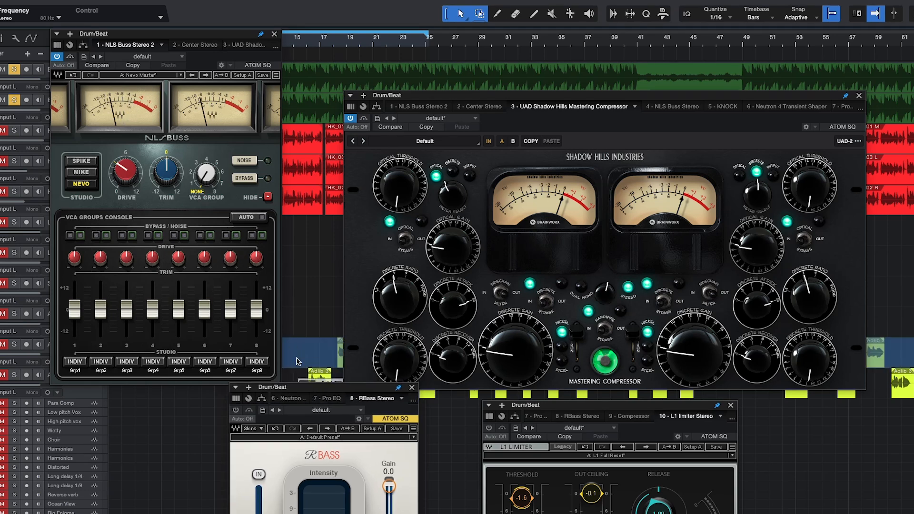
left_click_drag(310, 391, 294, 275)
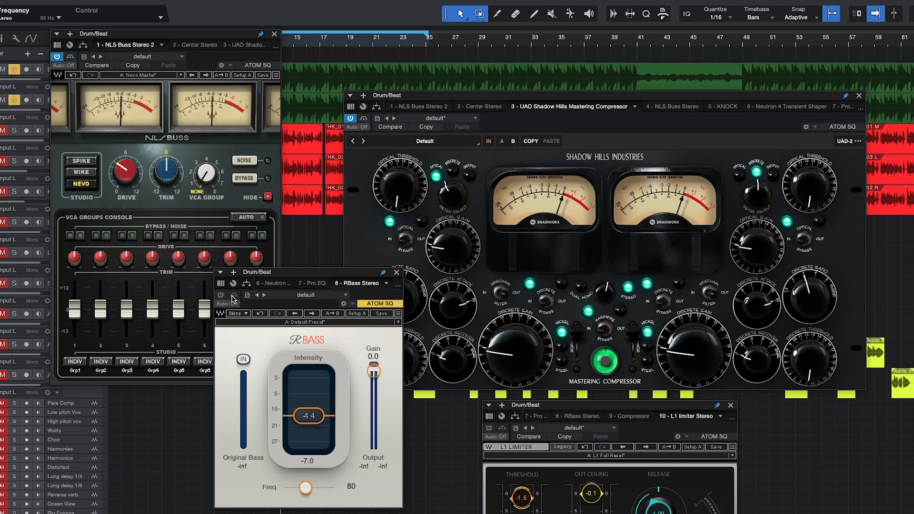
left_click(220, 296)
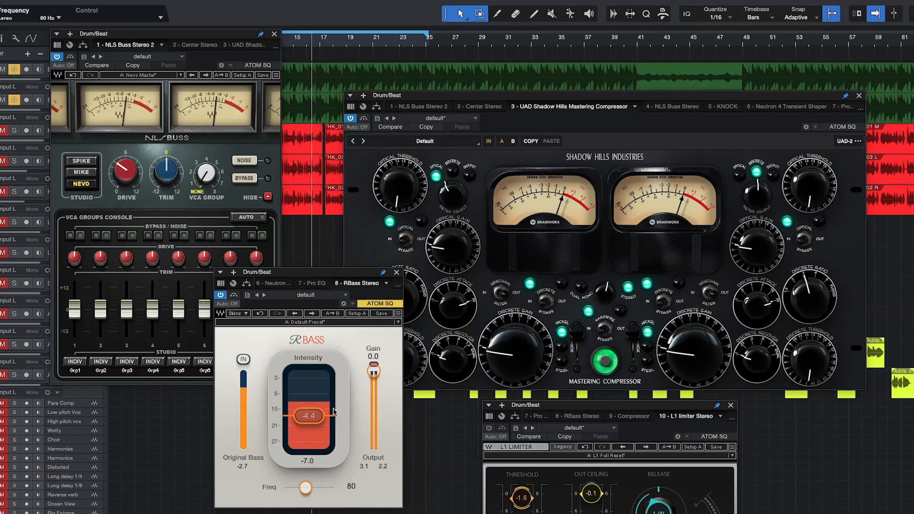
left_click_drag(315, 419, 315, 418)
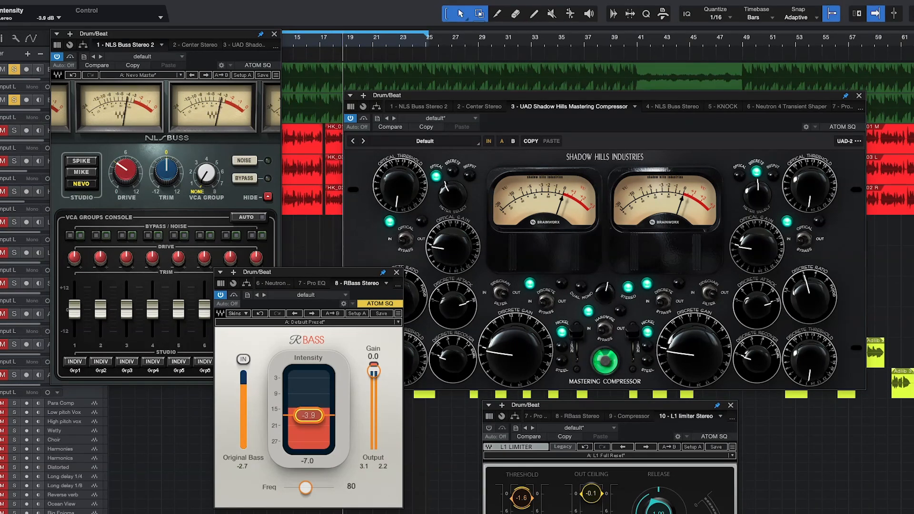
Bring the Compressor and L1 limiter windows back into view and engage both during playback
left_click_drag(913, 259, 595, 160)
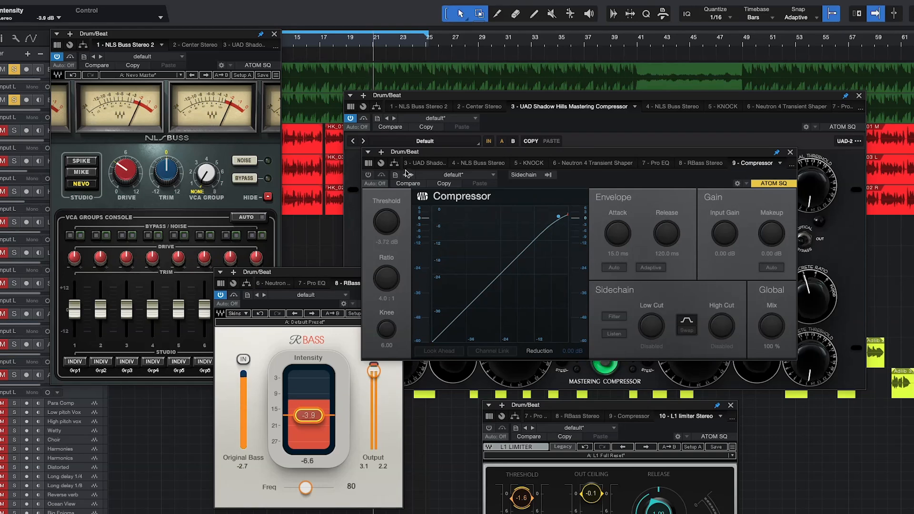
left_click(369, 175)
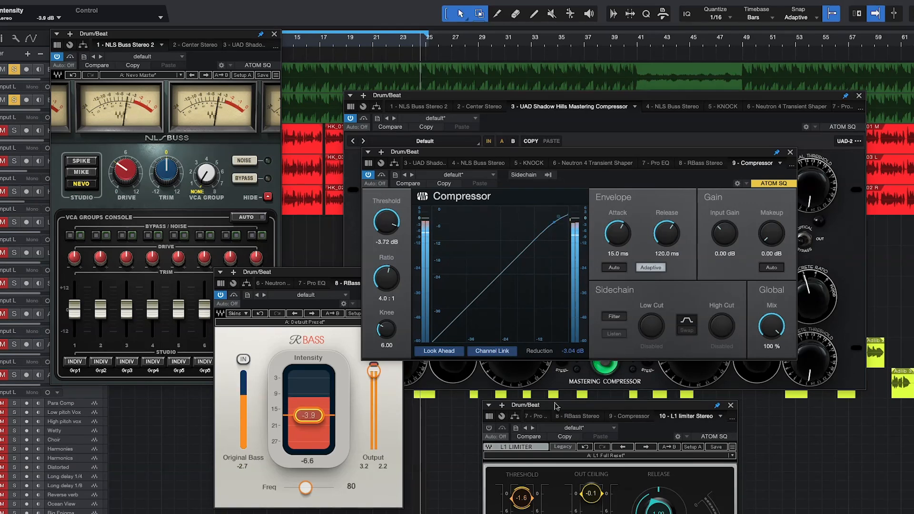
left_click_drag(565, 406, 268, 166)
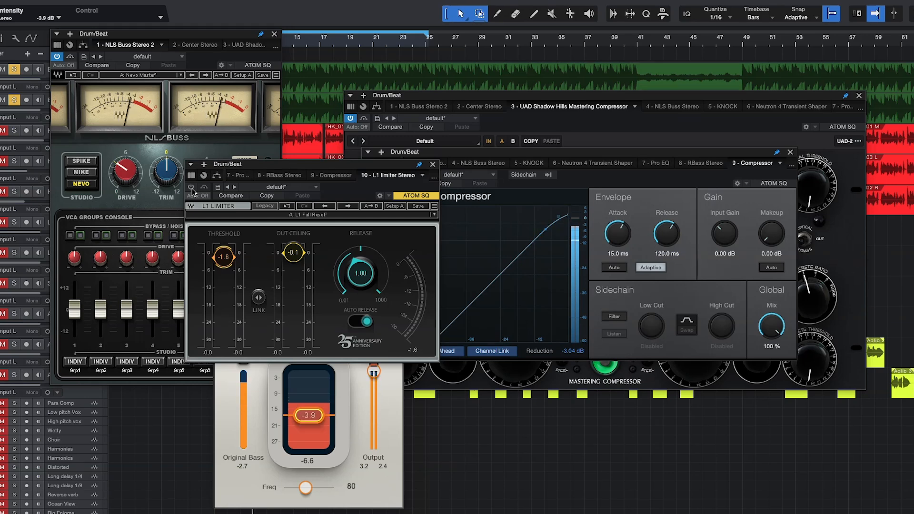
left_click(191, 189)
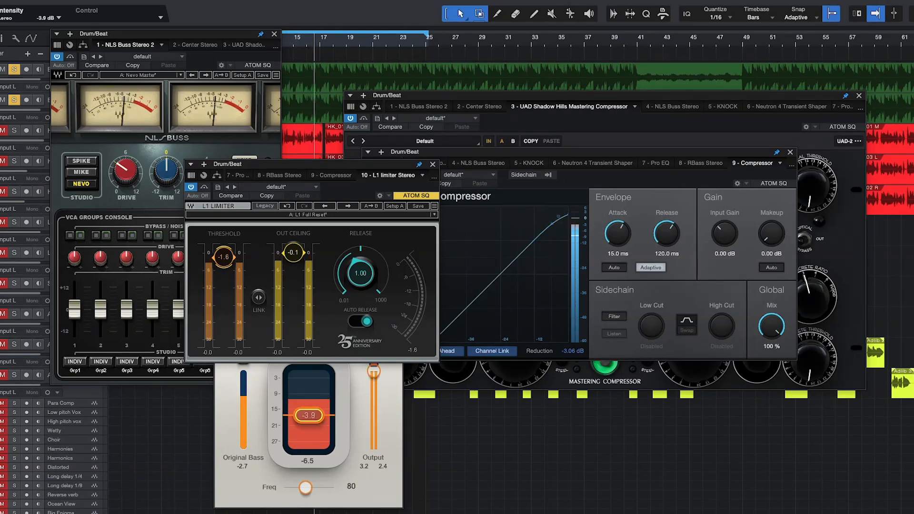
Compare the playing beat with all inserts bypassed and engaged, and stop playback
key("alt+b")
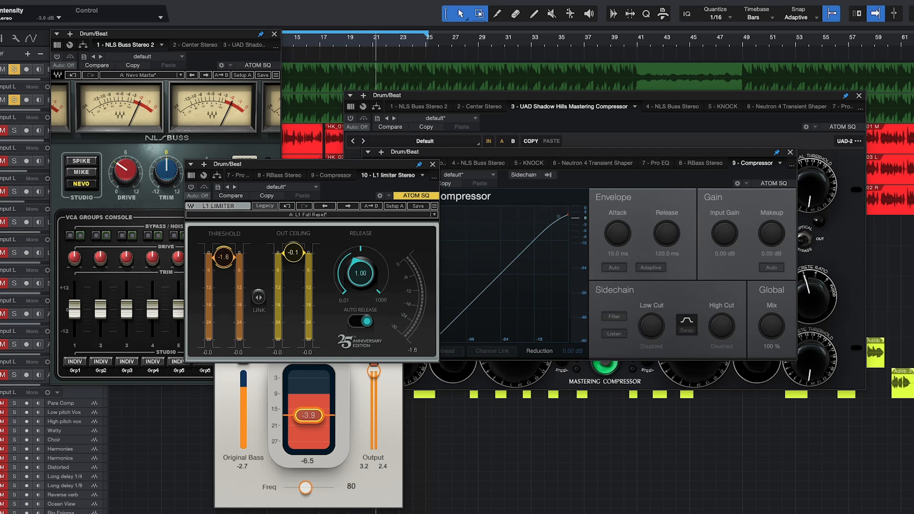
key("alt+b")
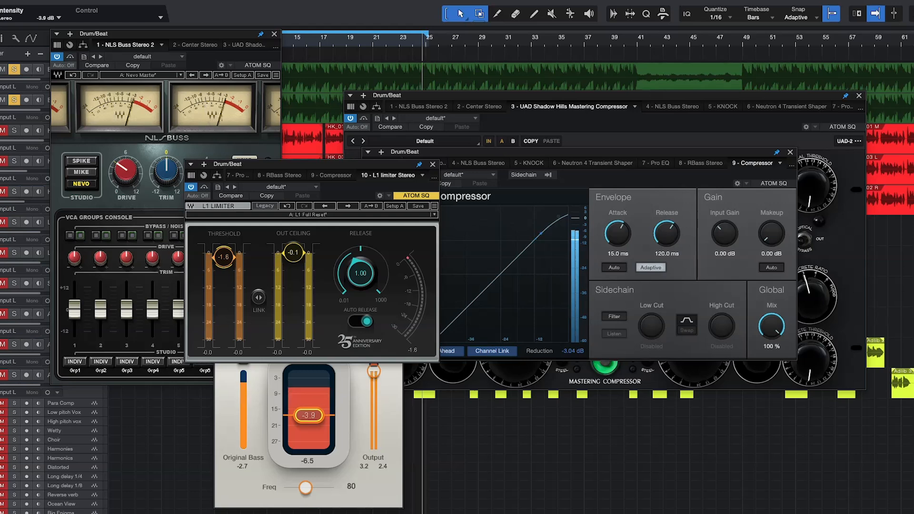
key("space")
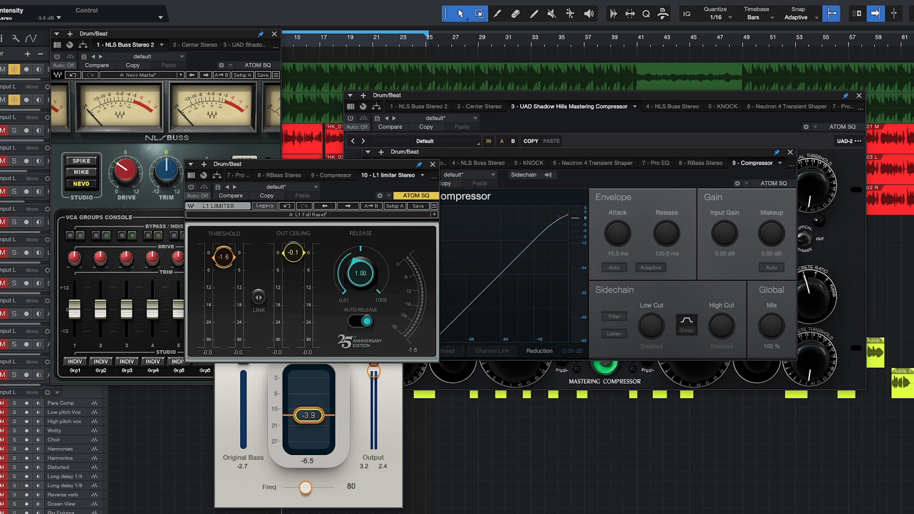
Replay the beat to compare the full plug-in chain engaged and bypassed, ending with all inserts bypassed and playback restarted
key("space")
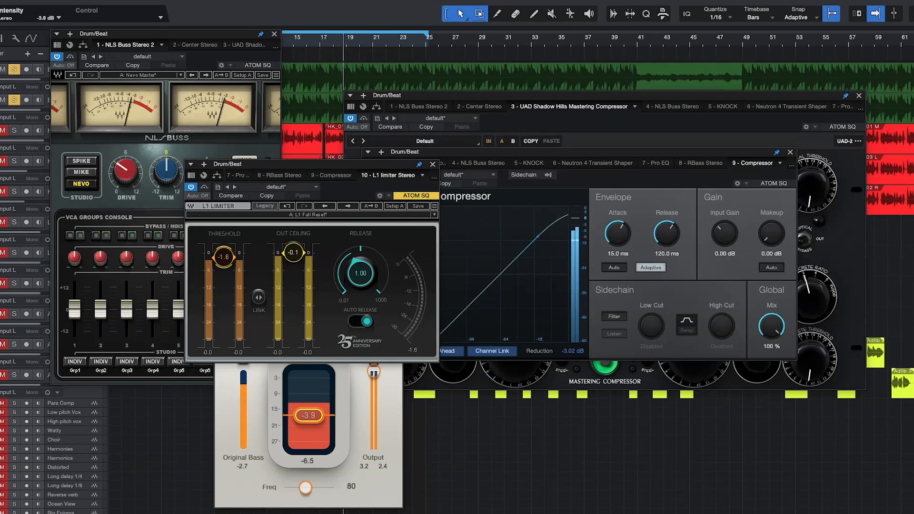
key("alt+b")
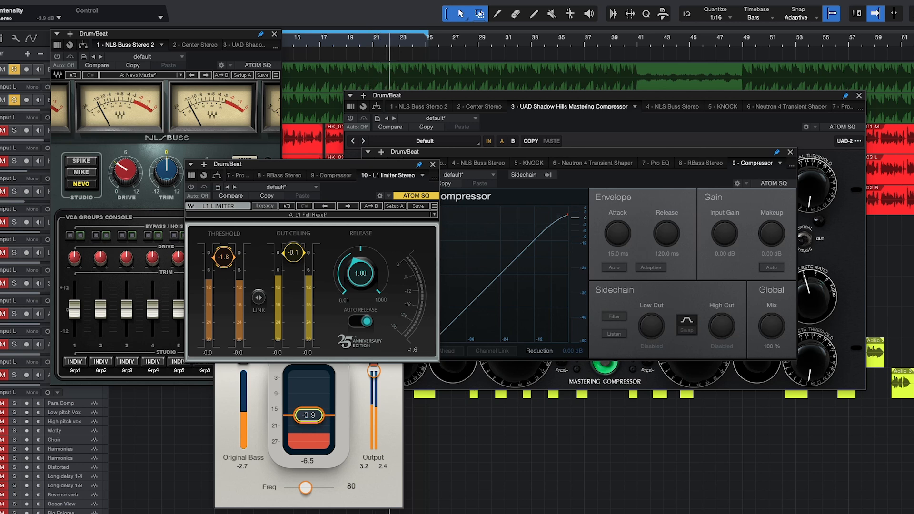
key("alt+b")
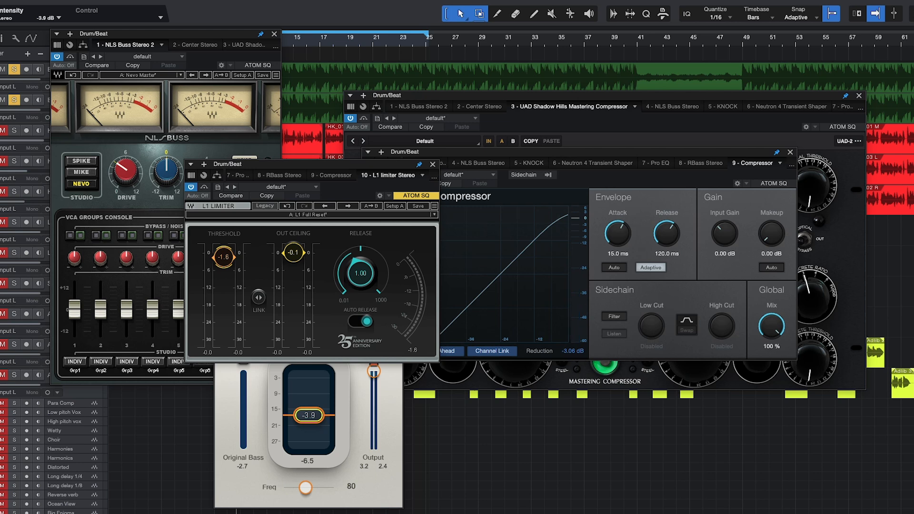
key("alt+b")
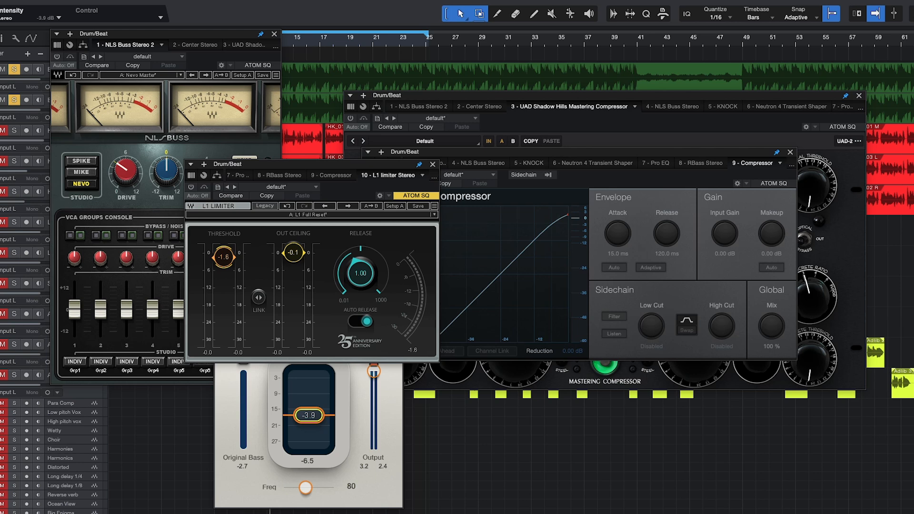
key("space")
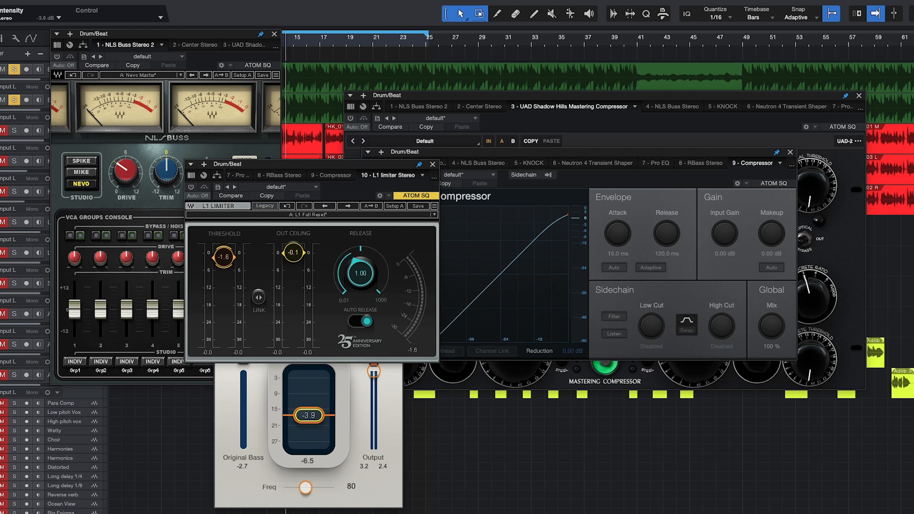